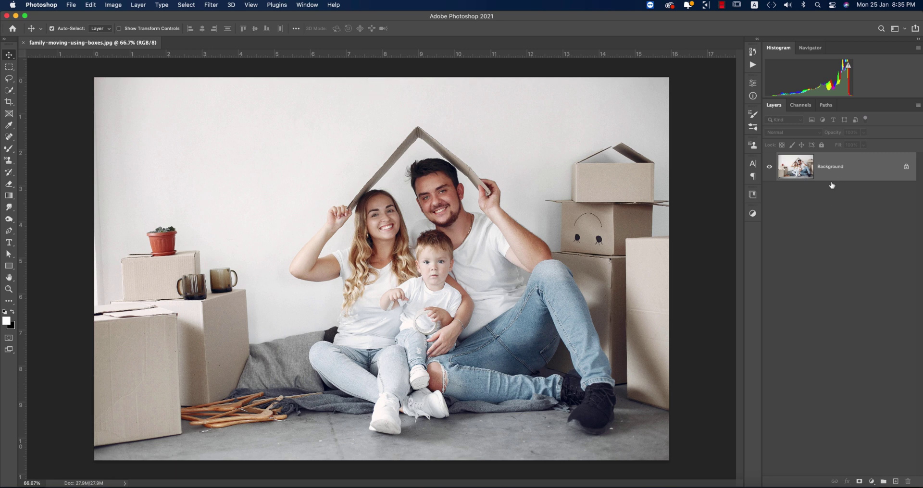
Duplicate the Background layer and open the Camera Raw Filter on the copy
{"action": "key", "text": "super+j"}
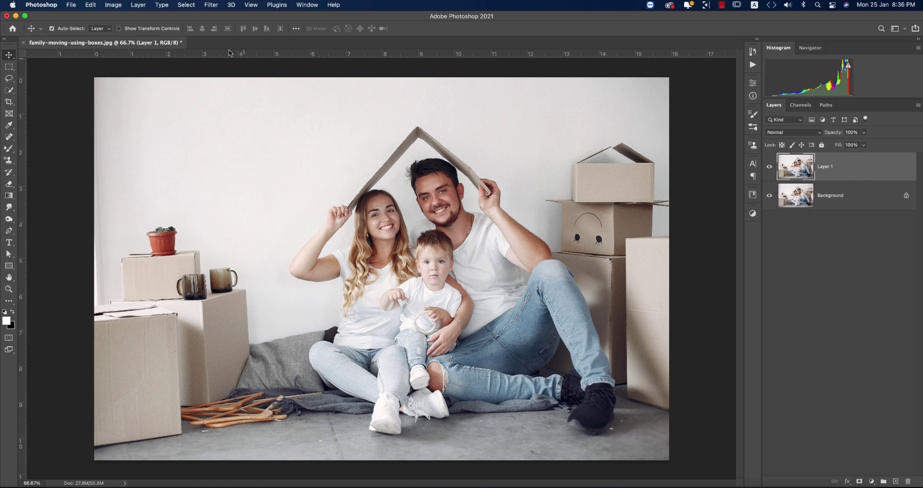
{"action": "left_click", "coordinate": [216, 7]}
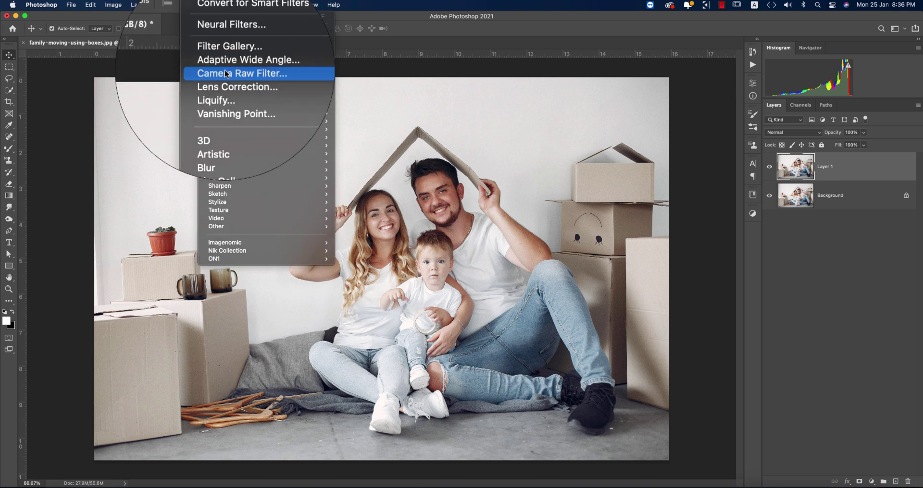
{"action": "left_click", "coordinate": [241, 72]}
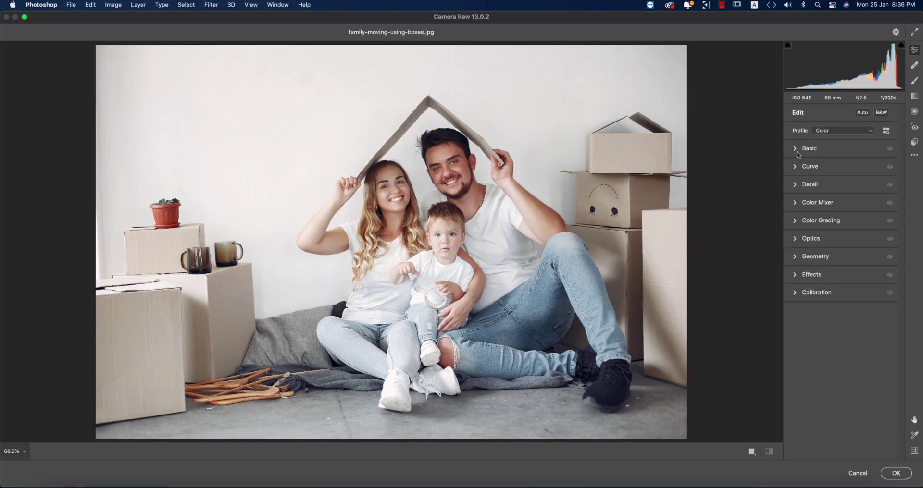
In the Basic adjustments, set Temperature to +8, Tint to +7 and Exposure to -0.35
{"action": "left_click", "coordinate": [798, 150]}
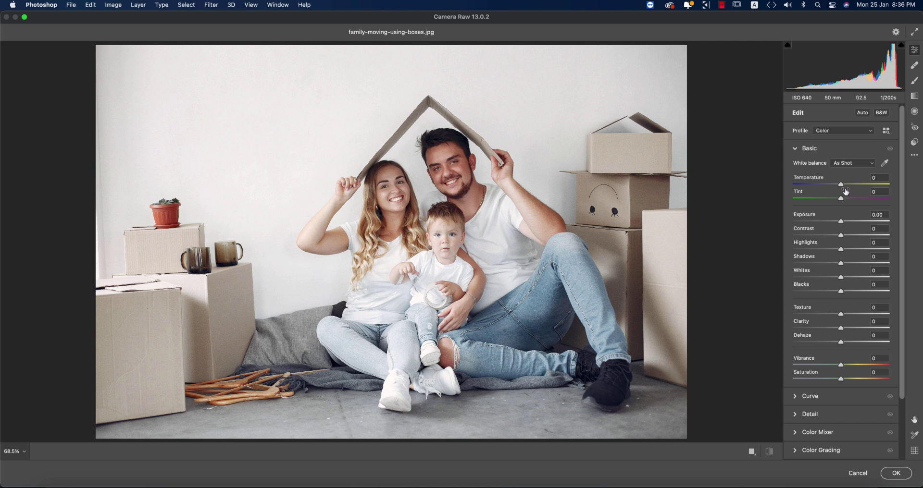
{"action": "left_click_drag", "start_coordinate": [841, 185], "coordinate": [844, 196]}
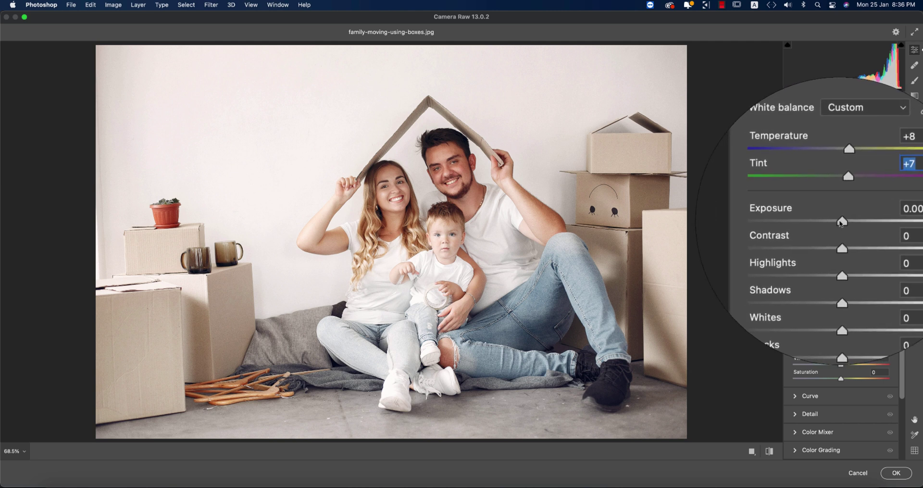
{"action": "left_click", "coordinate": [837, 222]}
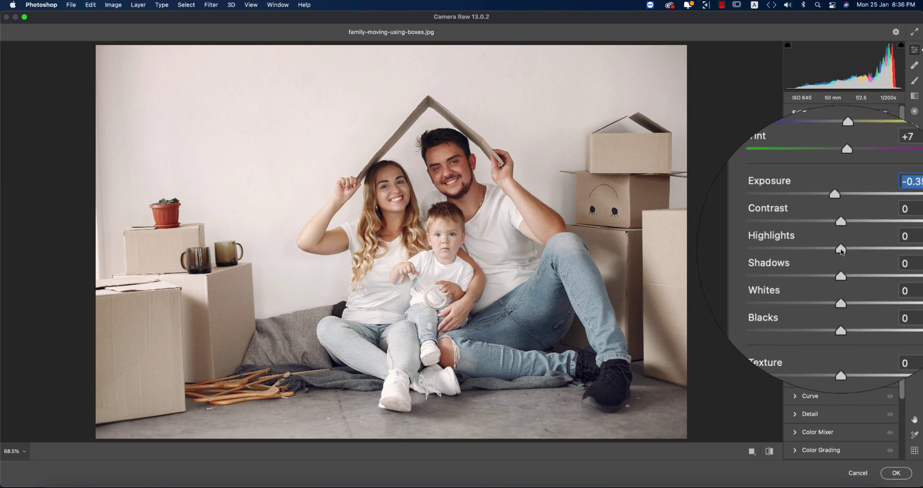
Set Highlights to -48, Contrast to +29, Shadows to +32 and Whites to -20
{"action": "left_click_drag", "start_coordinate": [841, 250], "coordinate": [819, 251]}
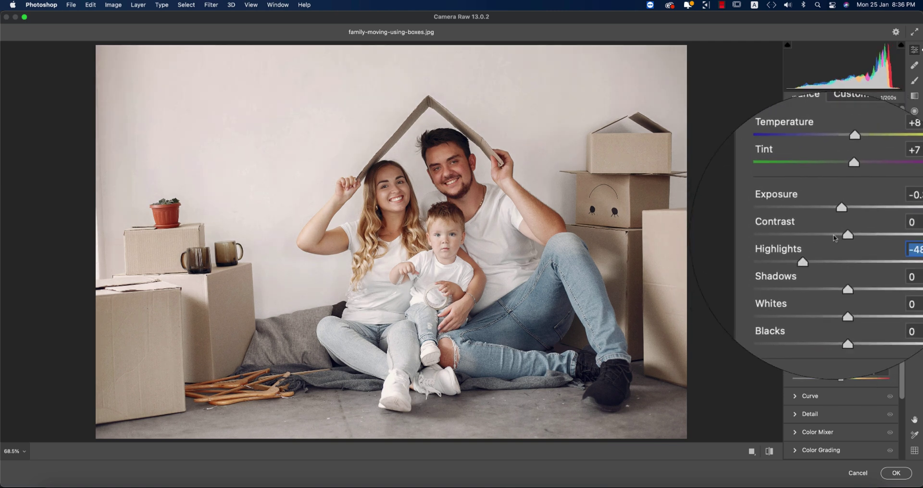
{"action": "left_click_drag", "start_coordinate": [863, 223], "coordinate": [890, 222]}
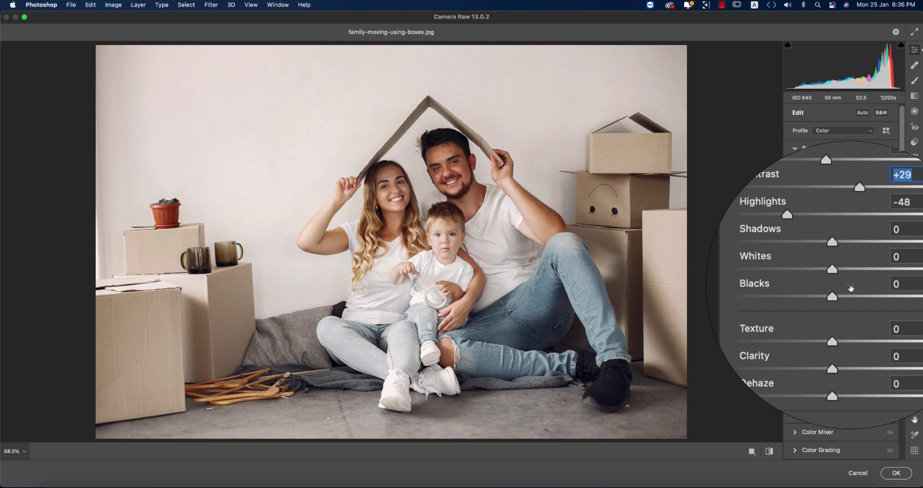
{"action": "left_click_drag", "start_coordinate": [837, 264], "coordinate": [823, 278]}
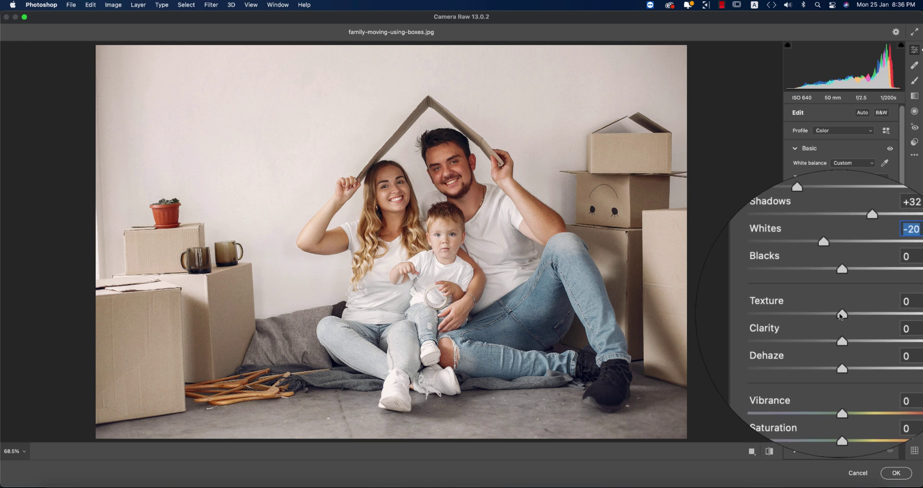
Finish the Basic adjustments by setting Texture to -3, Vibrance to -6, Saturation to +3 and Dehaze to +2
{"action": "left_click_drag", "start_coordinate": [842, 315], "coordinate": [839, 316]}
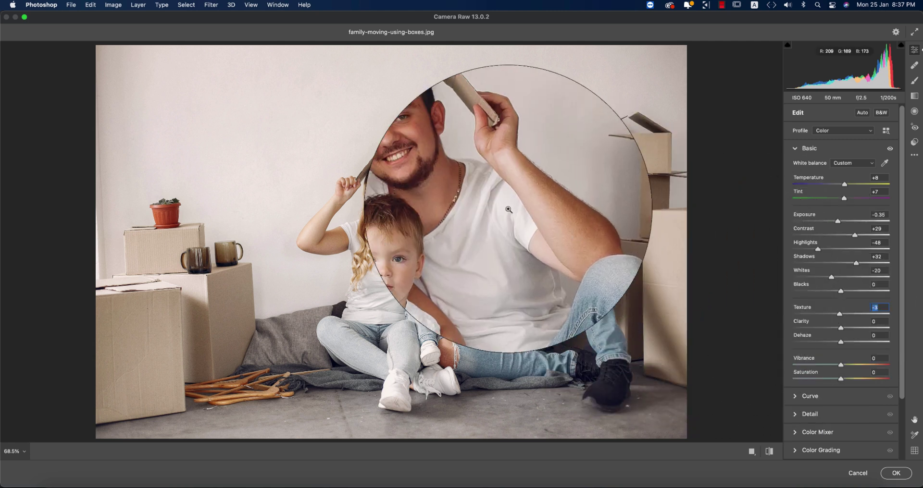
{"action": "scroll", "coordinate": [437, 165], "scroll_direction": "up", "scroll_amount": 5}
{"action": "scroll", "coordinate": [422, 237], "scroll_direction": "down", "scroll_amount": 5}
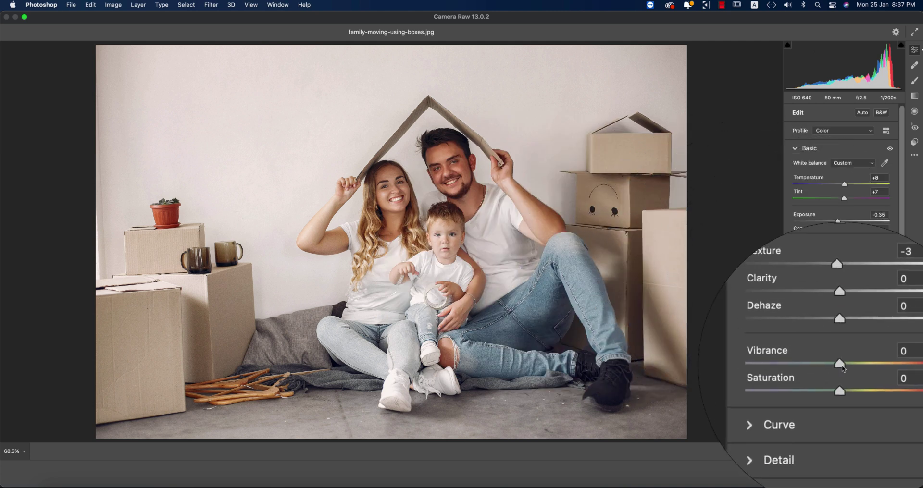
{"action": "left_click_drag", "start_coordinate": [842, 369], "coordinate": [845, 381]}
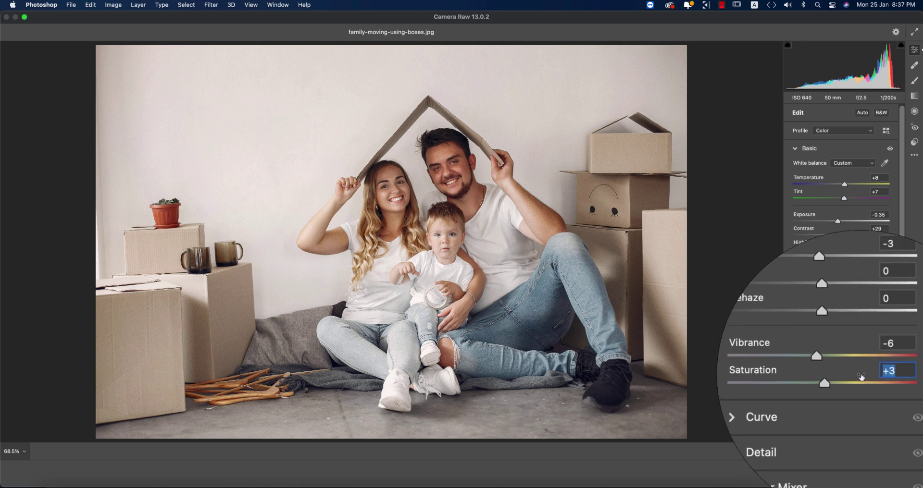
{"action": "left_click", "coordinate": [880, 373]}
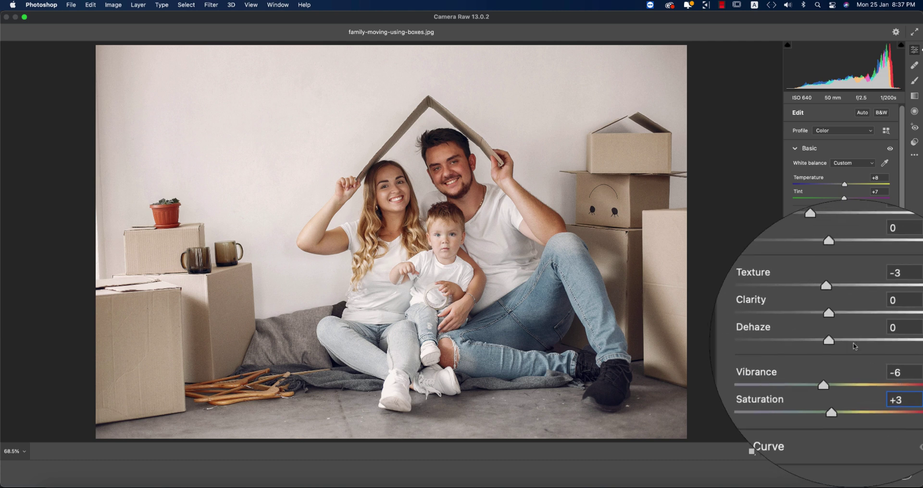
{"action": "key", "text": "Return"}
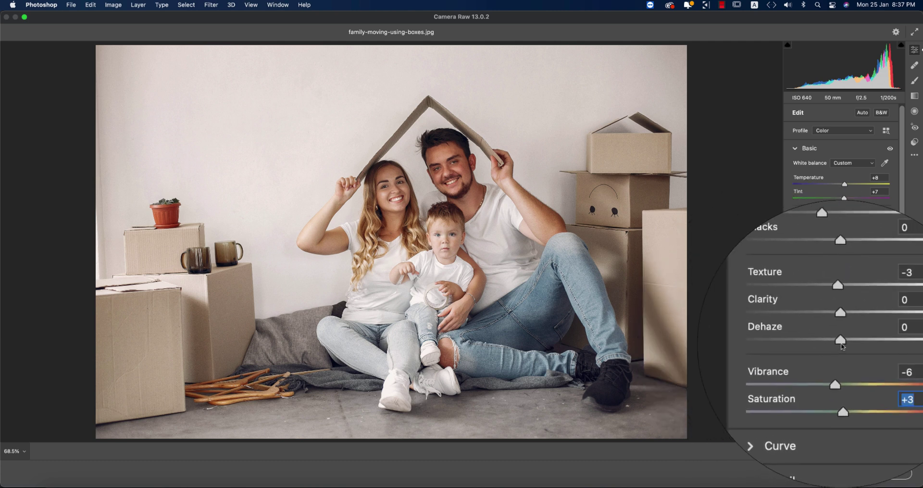
{"action": "mouse_move", "coordinate": [844, 346]}
{"action": "left_mouse_down"}
{"action": "mouse_move", "coordinate": [857, 348]}
{"action": "mouse_move", "coordinate": [816, 344]}
{"action": "mouse_move", "coordinate": [843, 346]}
{"action": "left_mouse_up"}
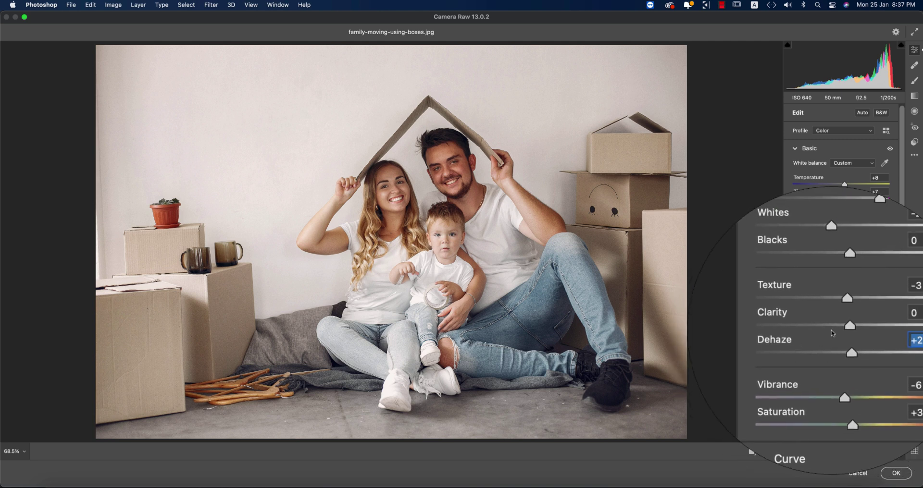
{"action": "left_click_drag", "start_coordinate": [839, 330], "coordinate": [840, 330]}
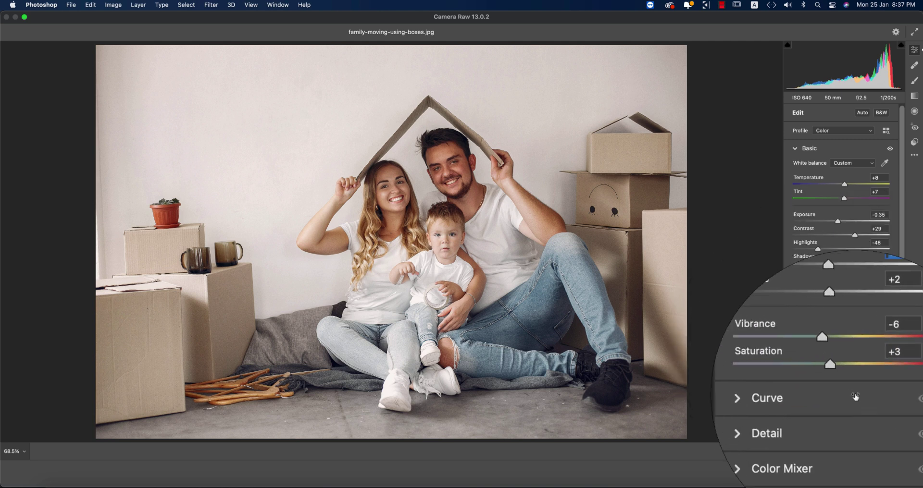
{"action": "left_click", "coordinate": [807, 153]}
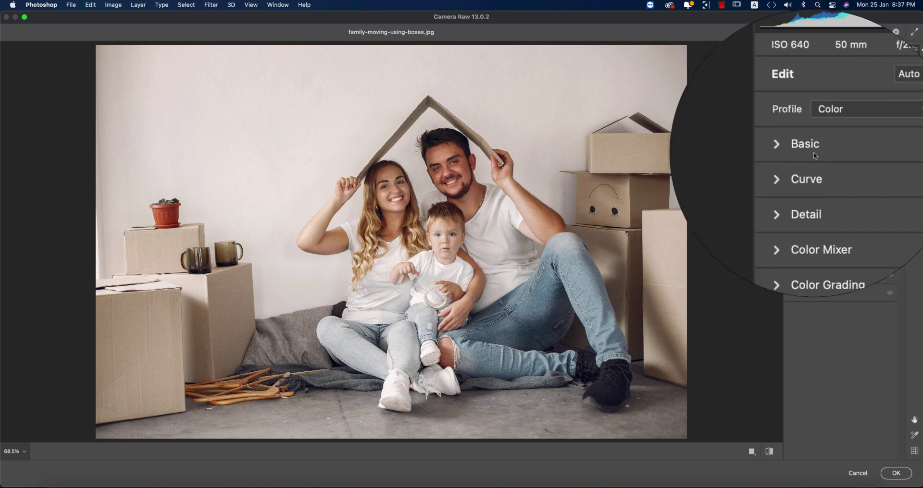
Examine the Curve settings and the separate Color Grading wheels for shadows, midtones and highlights
{"action": "left_click", "coordinate": [796, 169]}
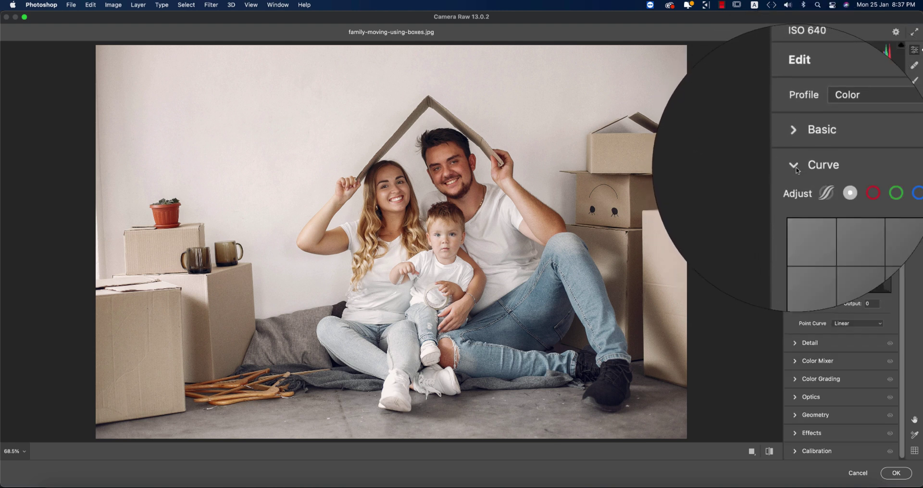
{"action": "left_click", "coordinate": [797, 169]}
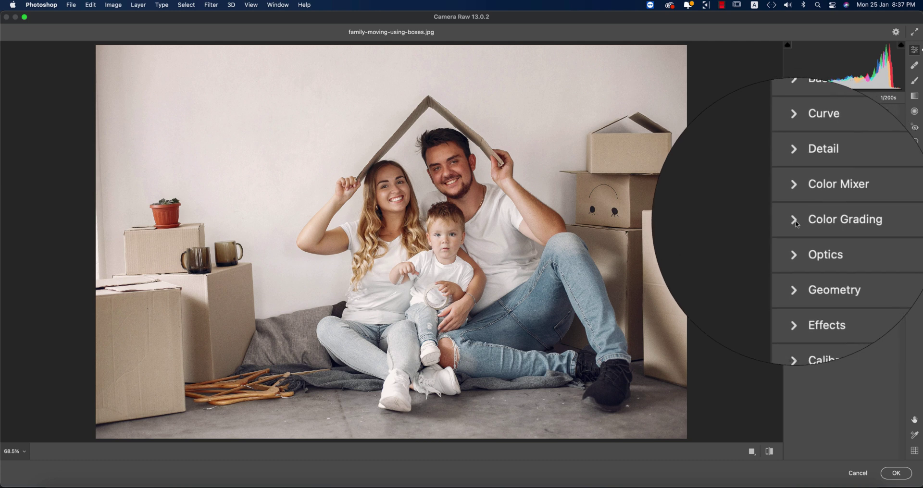
{"action": "left_click", "coordinate": [796, 224]}
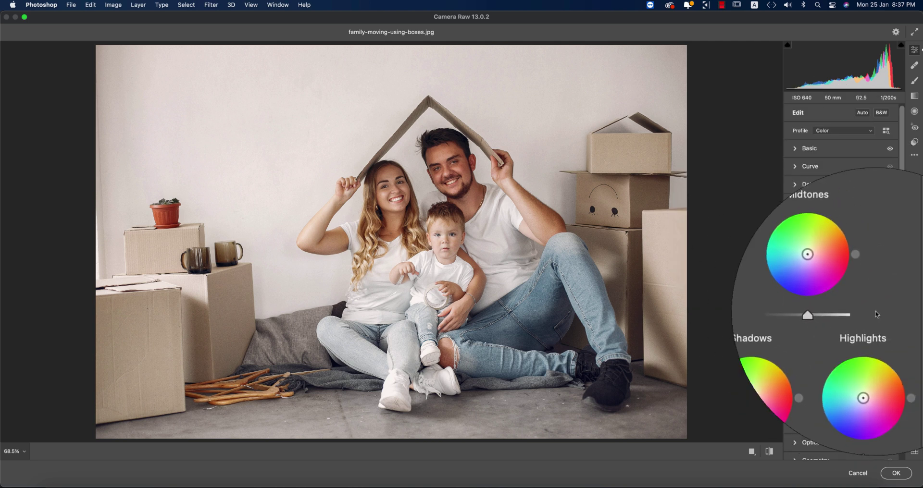
{"action": "left_click", "coordinate": [839, 236]}
{"action": "left_click", "coordinate": [850, 235]}
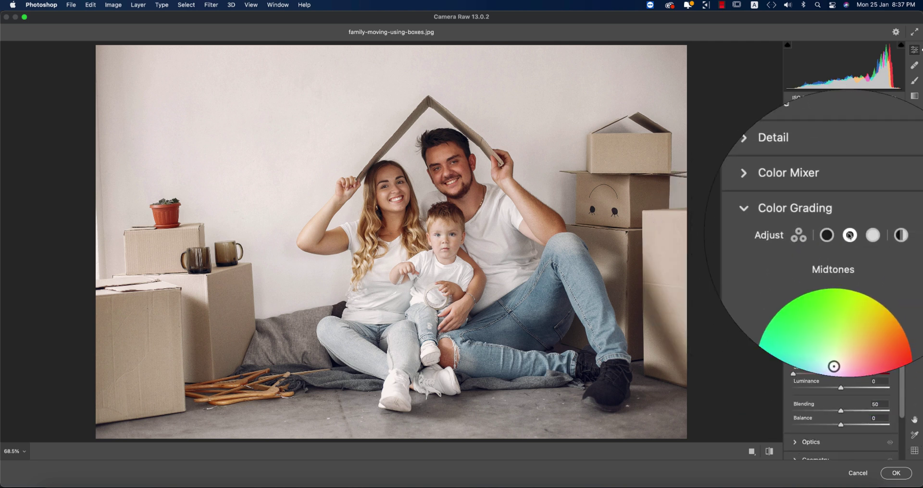
{"action": "left_click", "coordinate": [872, 235]}
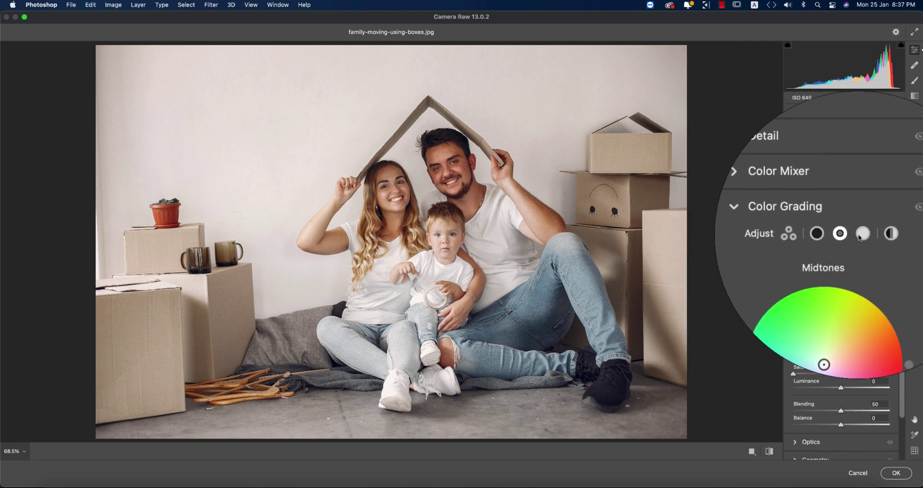
{"action": "left_click", "coordinate": [839, 237]}
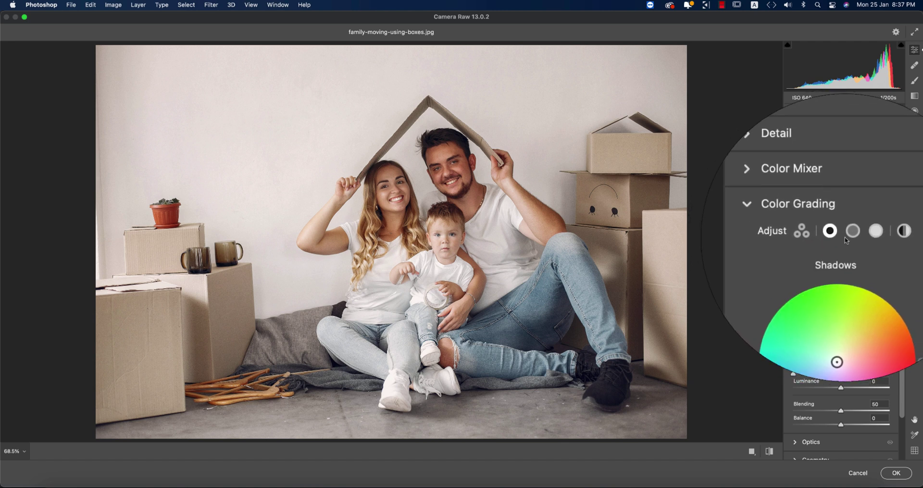
{"action": "left_click", "coordinate": [850, 238]}
{"action": "left_click", "coordinate": [860, 235]}
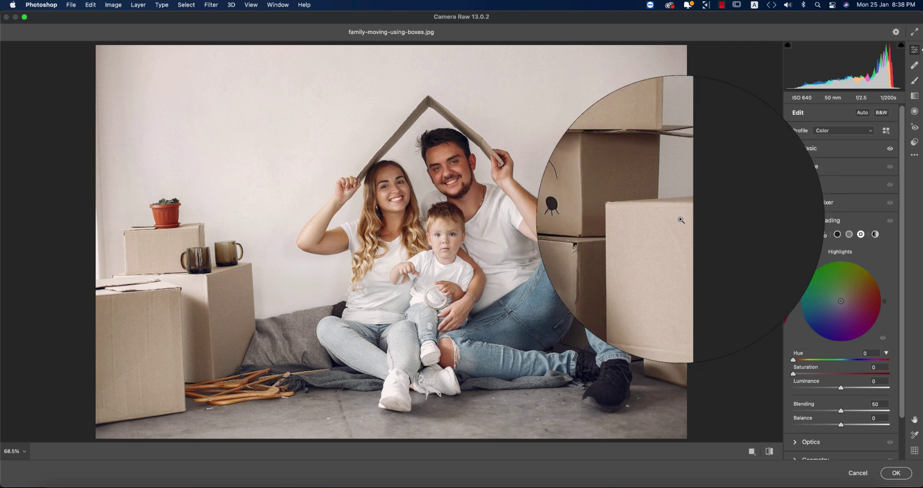
{"action": "mouse_move", "coordinate": [310, 169]}
{"action": "left_mouse_down"}
{"action": "mouse_move", "coordinate": [292, 200]}
{"action": "mouse_move", "coordinate": [385, 212]}
{"action": "left_mouse_up"}
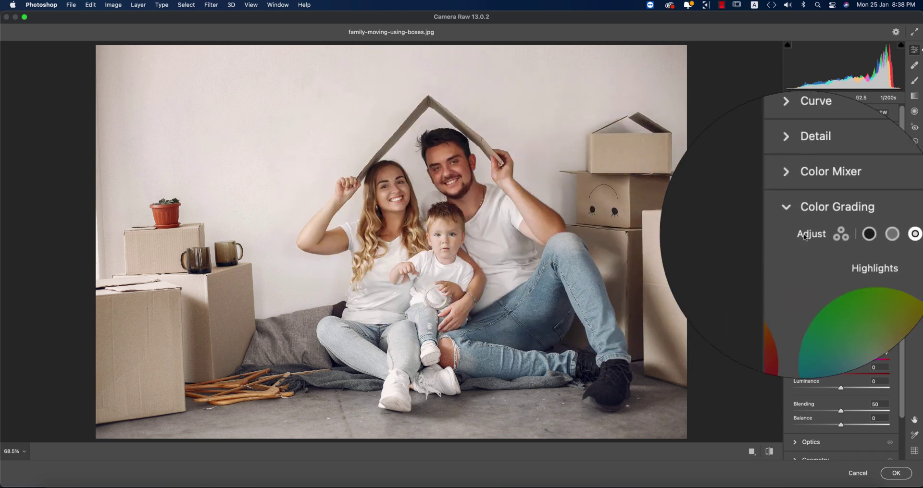
{"action": "left_click", "coordinate": [848, 235]}
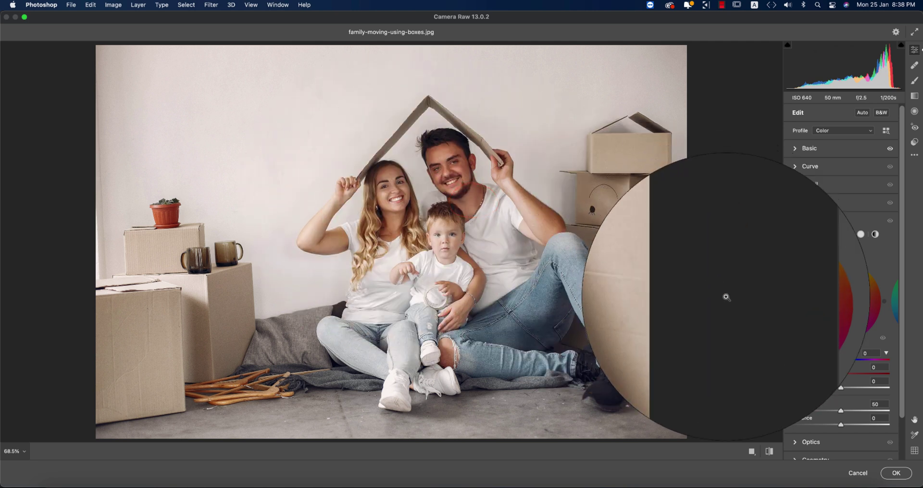
Color-grade the shadows toward magenta-purple by adjusting their hue and saturation
{"action": "left_click", "coordinate": [837, 234]}
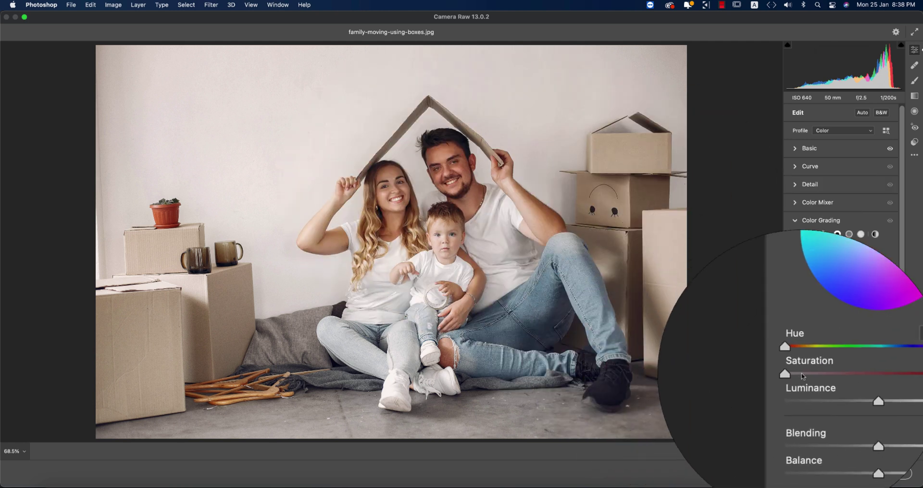
{"action": "left_click", "coordinate": [802, 376]}
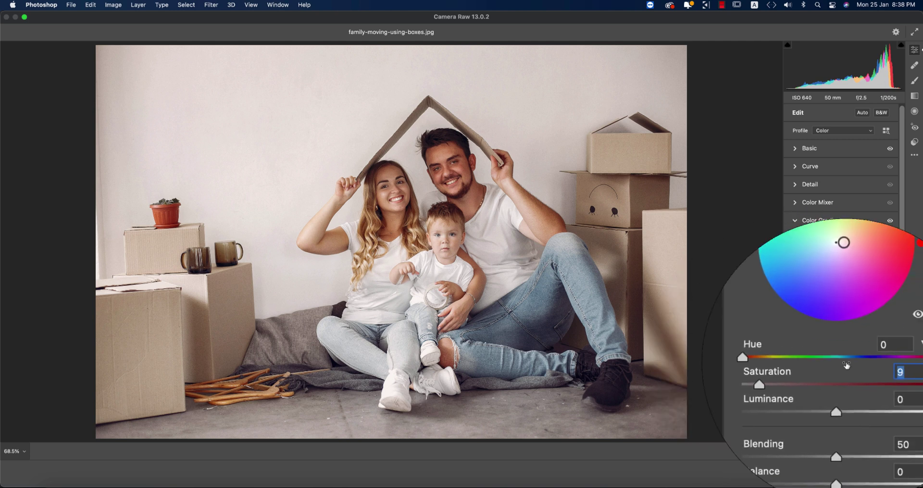
{"action": "left_click", "coordinate": [893, 363]}
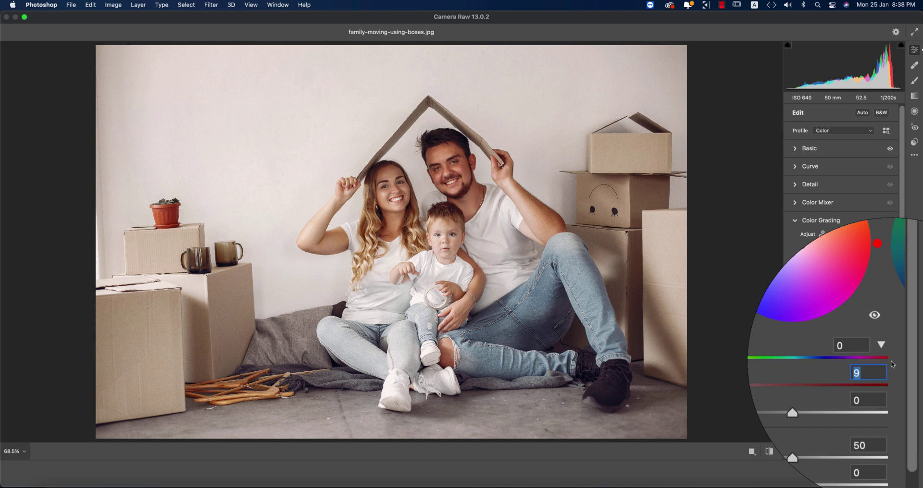
{"action": "left_click", "coordinate": [888, 357]}
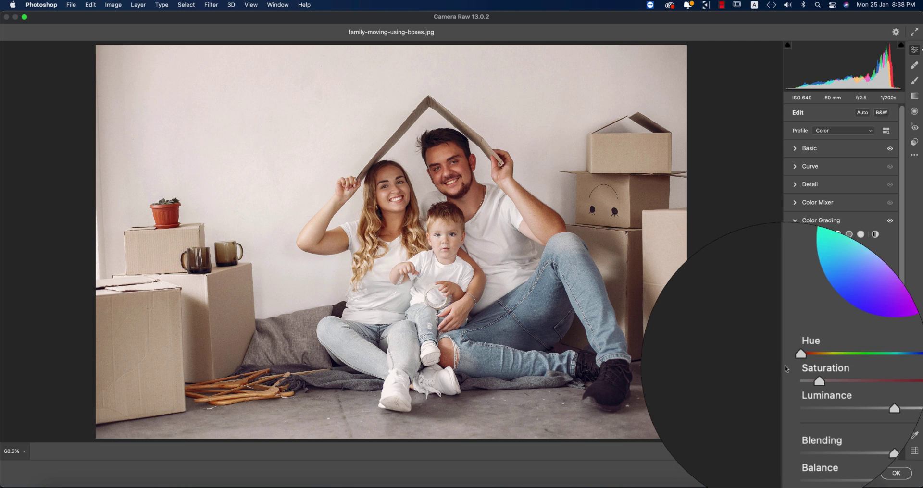
{"action": "left_click_drag", "start_coordinate": [794, 363], "coordinate": [881, 364]}
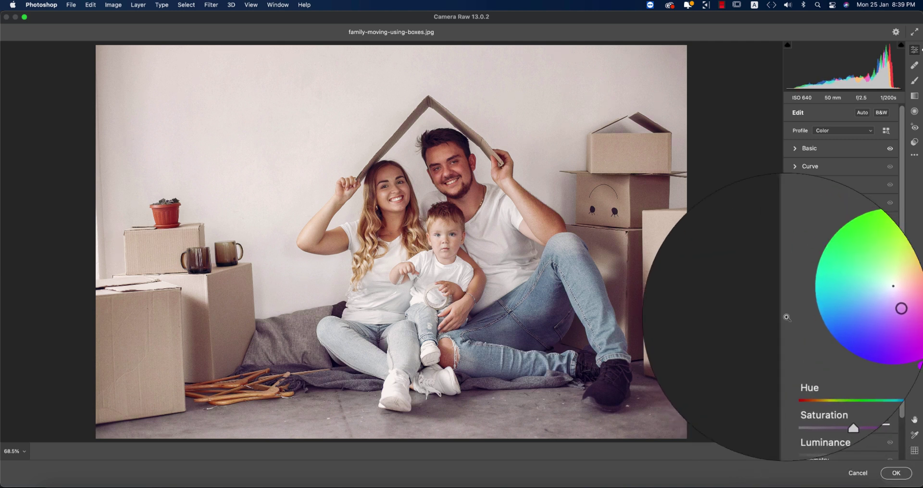
Grade the midtones slightly yellow and the highlights yellow-green with saturation 10, and raise the grading Balance to about +11
{"action": "left_click", "coordinate": [850, 236]}
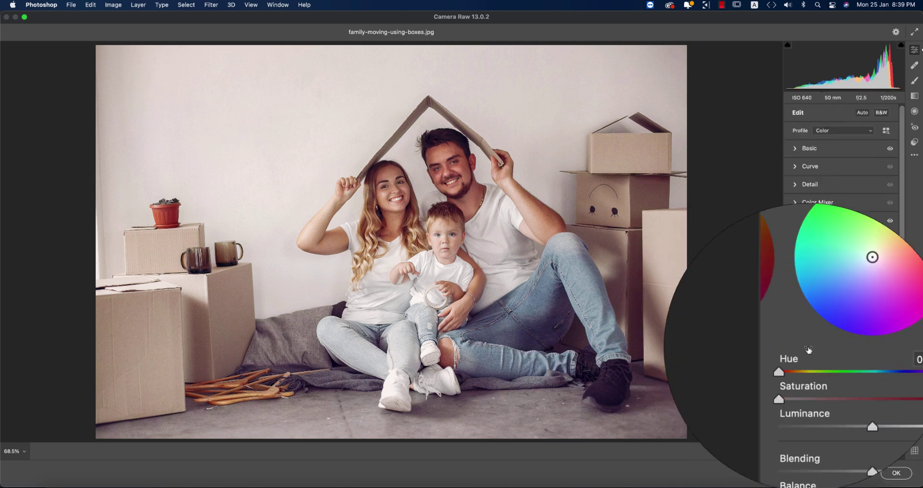
{"action": "left_click_drag", "start_coordinate": [785, 346], "coordinate": [814, 359]}
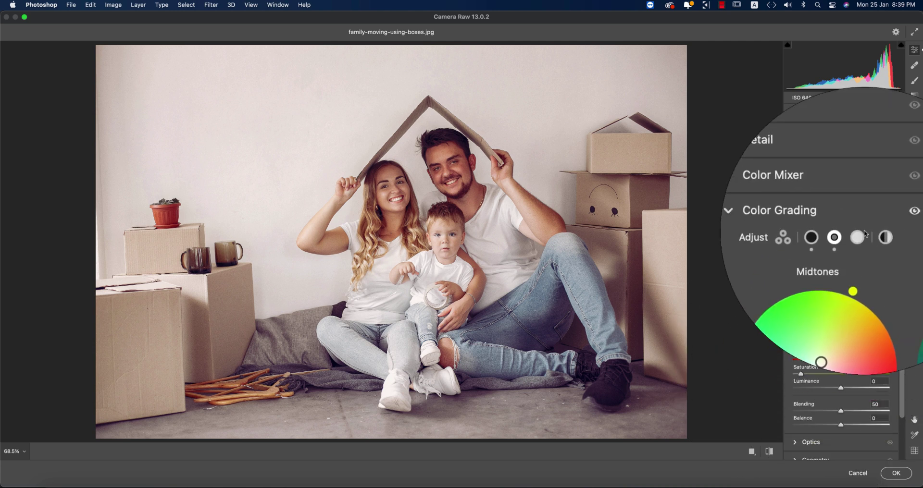
{"action": "left_click", "coordinate": [862, 236]}
{"action": "left_click_drag", "start_coordinate": [768, 350], "coordinate": [819, 365]}
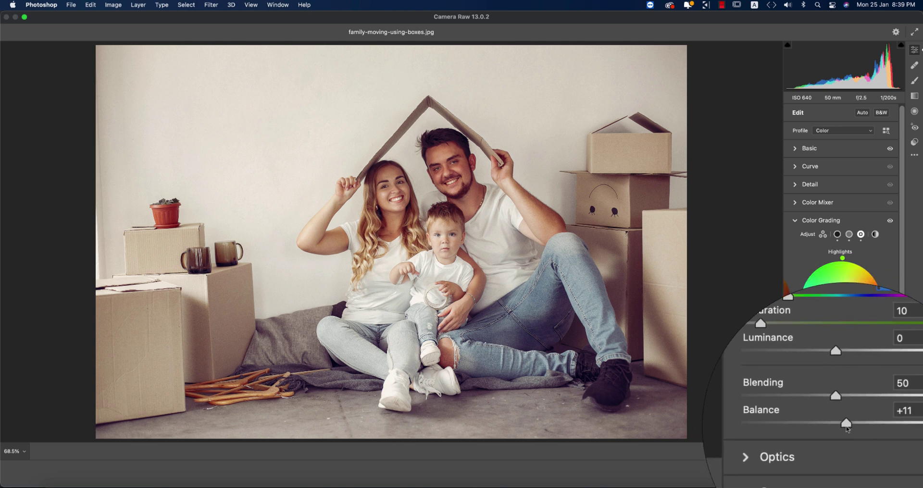
{"action": "mouse_move", "coordinate": [850, 425]}
{"action": "left_mouse_down"}
{"action": "mouse_move", "coordinate": [847, 411]}
{"action": "mouse_move", "coordinate": [838, 414]}
{"action": "mouse_move", "coordinate": [856, 414]}
{"action": "left_mouse_up"}
{"action": "left_click", "coordinate": [795, 221]}
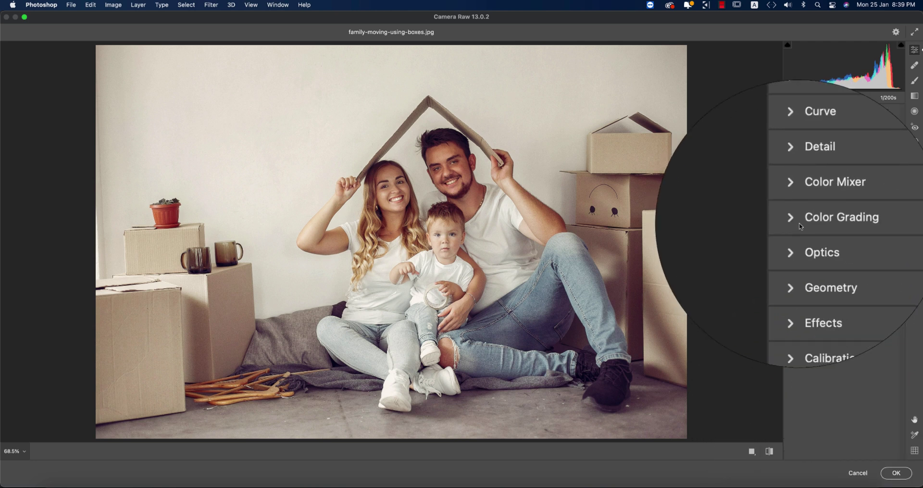
Shape a custom point curve with a darker lower-midtone point, an upper point at input 172 and output 177, and a slightly raised black point
{"action": "scroll", "coordinate": [808, 193], "scroll_direction": "up", "scroll_amount": 5}
{"action": "left_click", "coordinate": [796, 183]}
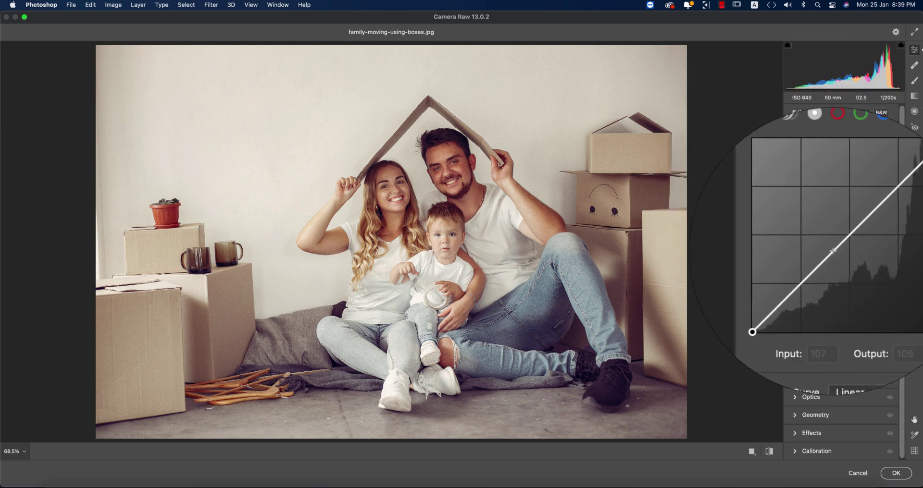
{"action": "left_click", "coordinate": [858, 225]}
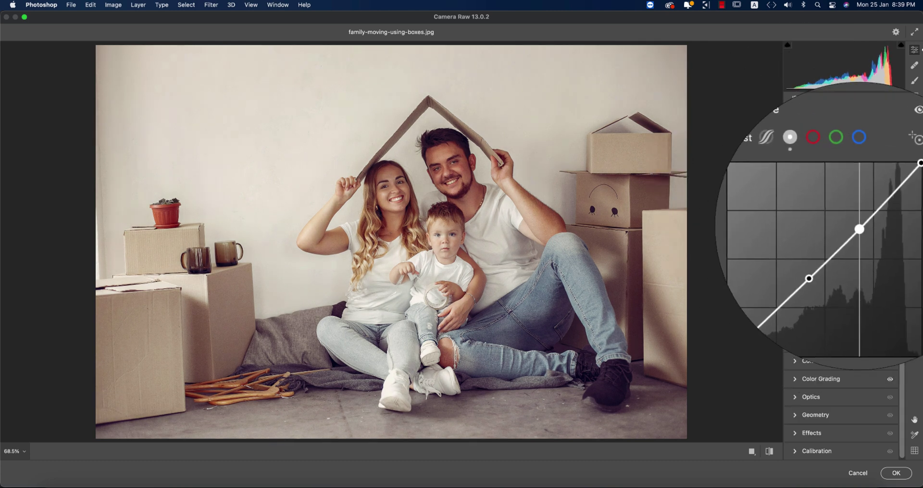
{"action": "left_click_drag", "start_coordinate": [858, 226], "coordinate": [858, 224]}
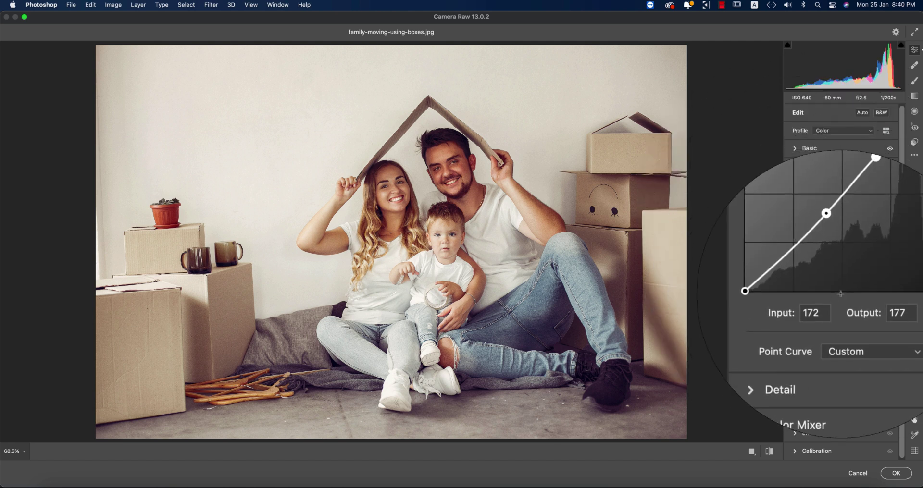
{"action": "left_click_drag", "start_coordinate": [792, 291], "coordinate": [793, 287]}
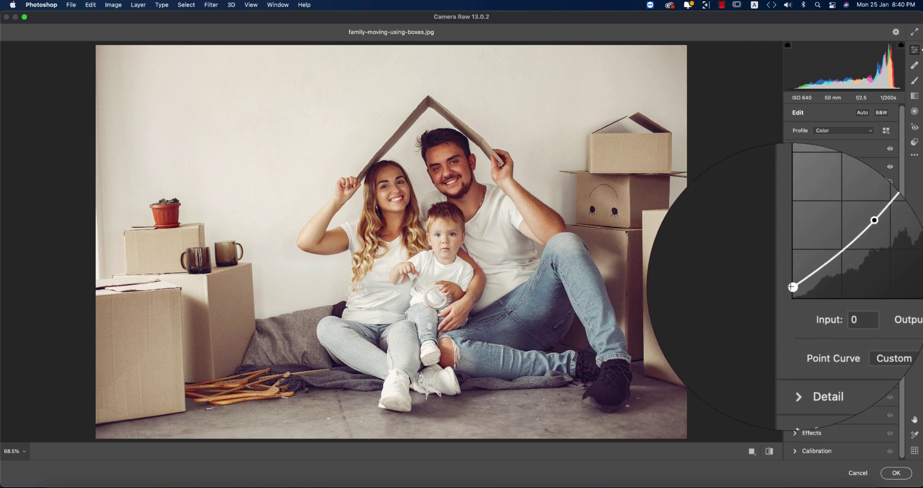
Review the separate color channel curves, and reduce Vibrance to -17 in the Basic adjustments
{"action": "left_click", "coordinate": [836, 182]}
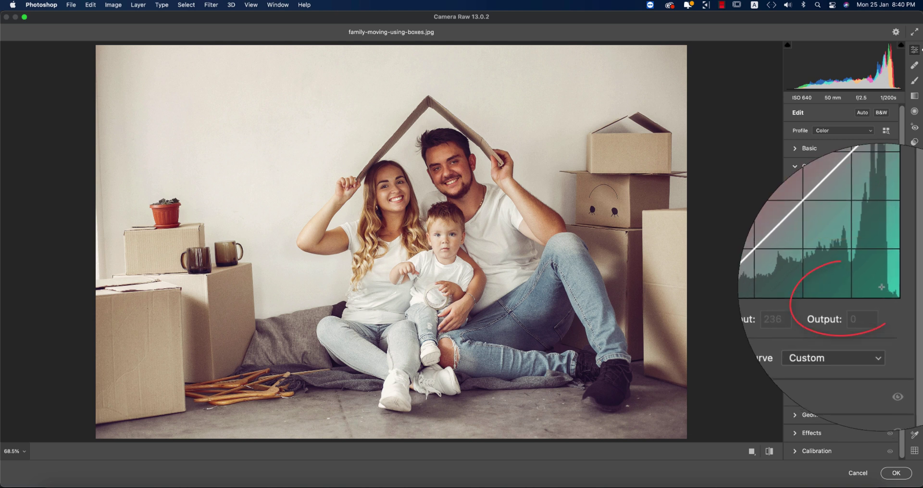
{"action": "left_click", "coordinate": [846, 180]}
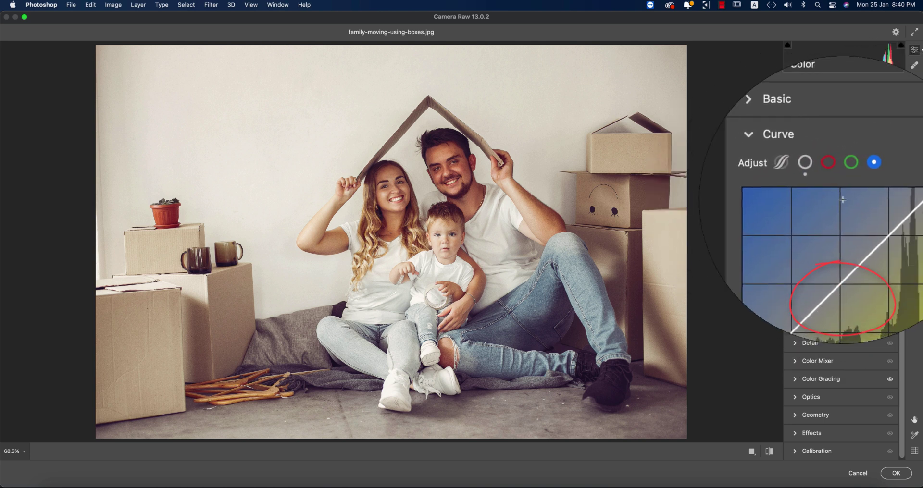
{"action": "left_click", "coordinate": [835, 179]}
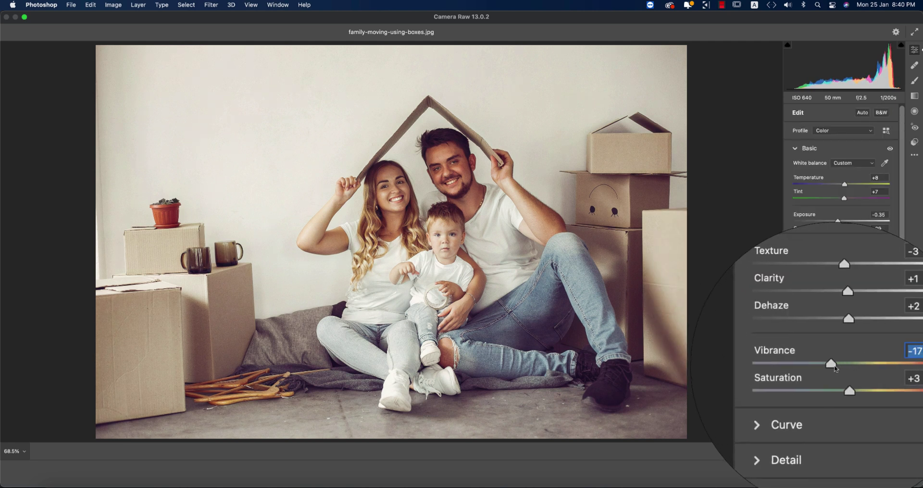
{"action": "left_click", "coordinate": [809, 148]}
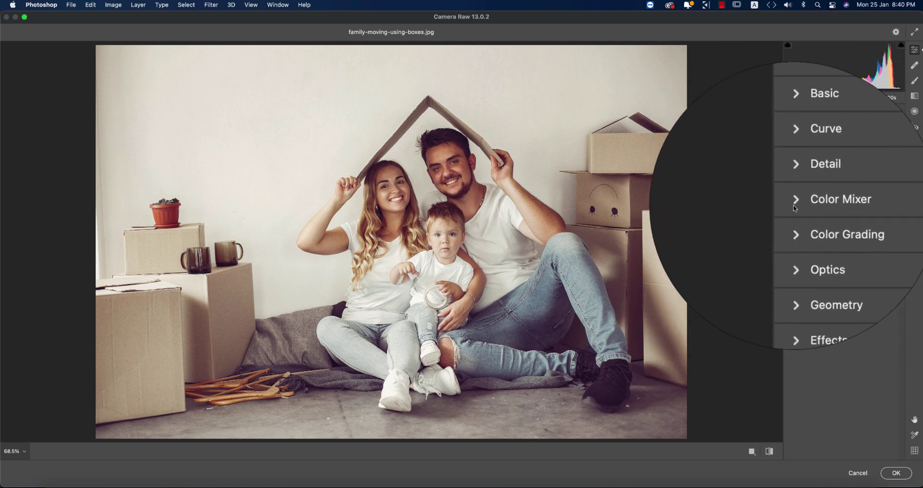
Set Noise Reduction to 21 and Color Noise Reduction to 23 in the Detail adjustments
{"action": "left_click", "coordinate": [817, 131]}
{"action": "left_click_drag", "start_coordinate": [804, 244], "coordinate": [825, 243]}
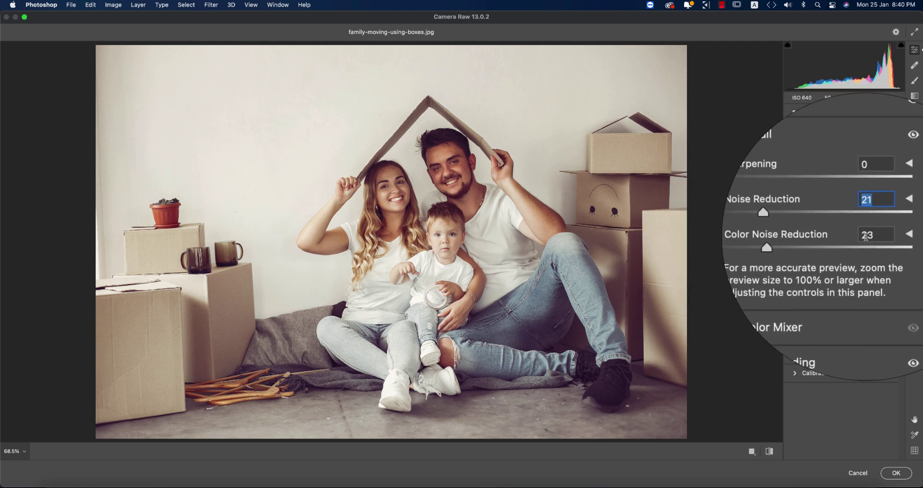
{"action": "left_click", "coordinate": [873, 218]}
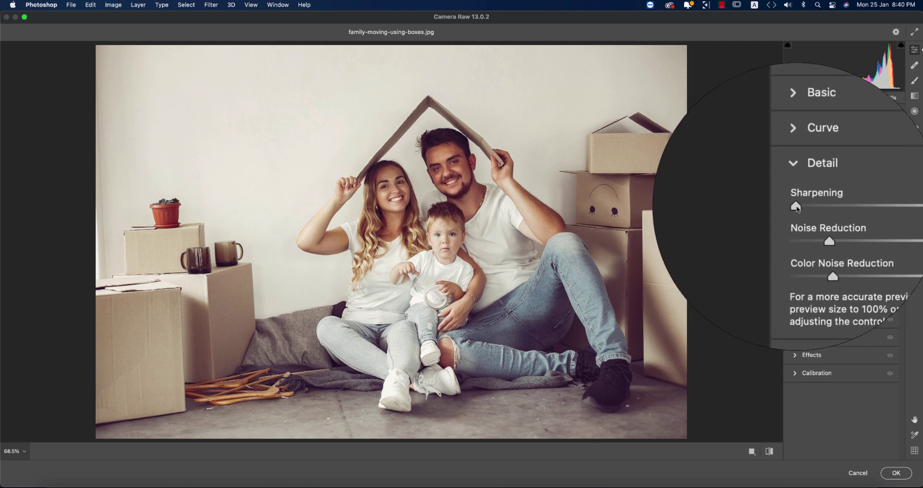
{"action": "left_click", "coordinate": [797, 184]}
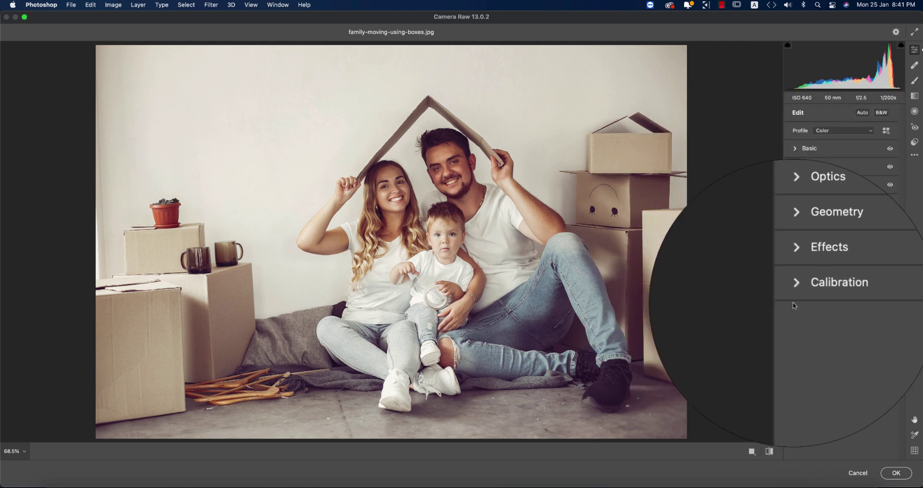
Compare the family photo before and after the adjustments made so far
{"action": "left_click", "coordinate": [798, 294]}
{"action": "left_click", "coordinate": [798, 294]}
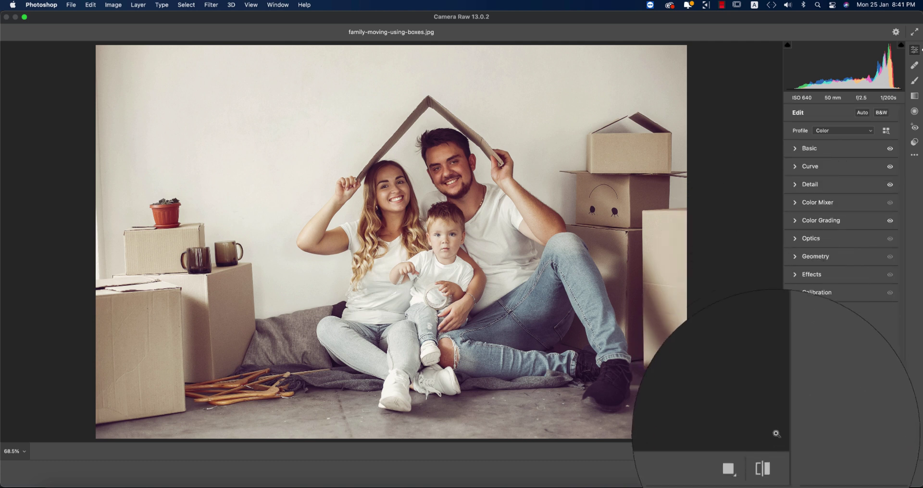
{"action": "left_click", "coordinate": [769, 453]}
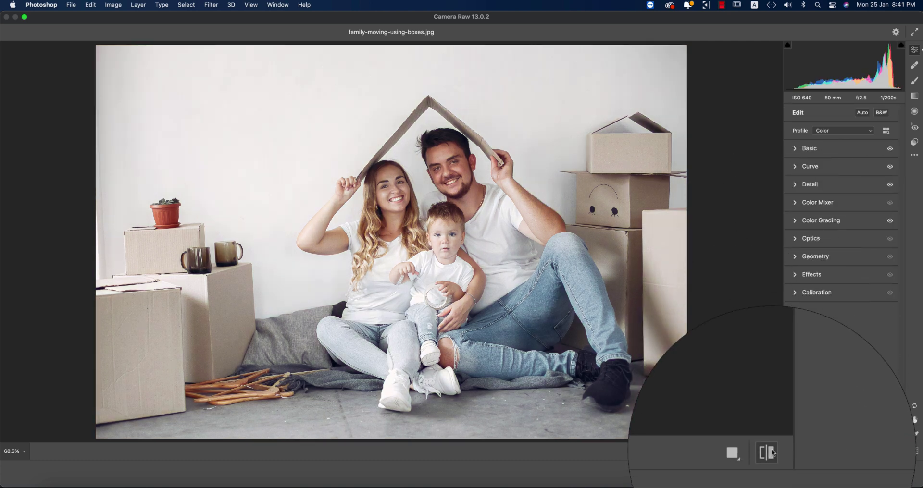
{"action": "left_click", "coordinate": [769, 453]}
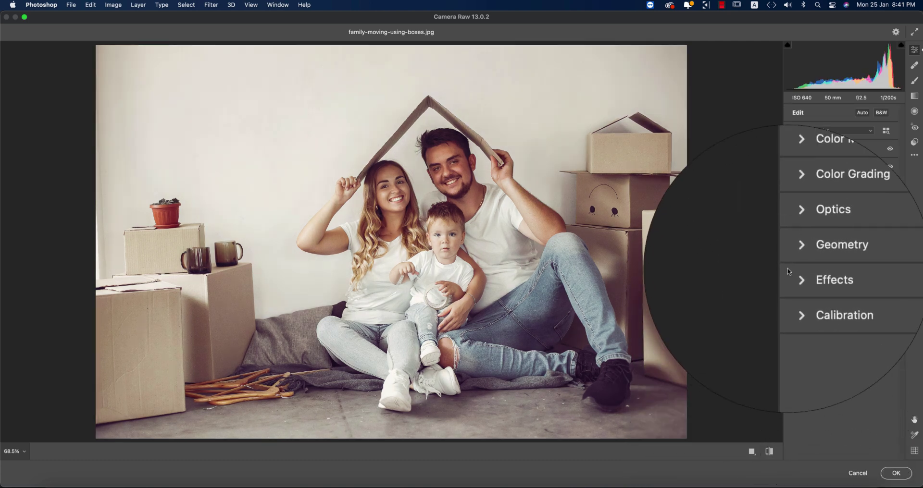
Calibrate the colors with Red Primary Hue -11 and Saturation -40, Green Primary Hue +38, and a lower Blue Primary Hue
{"action": "left_click", "coordinate": [797, 294]}
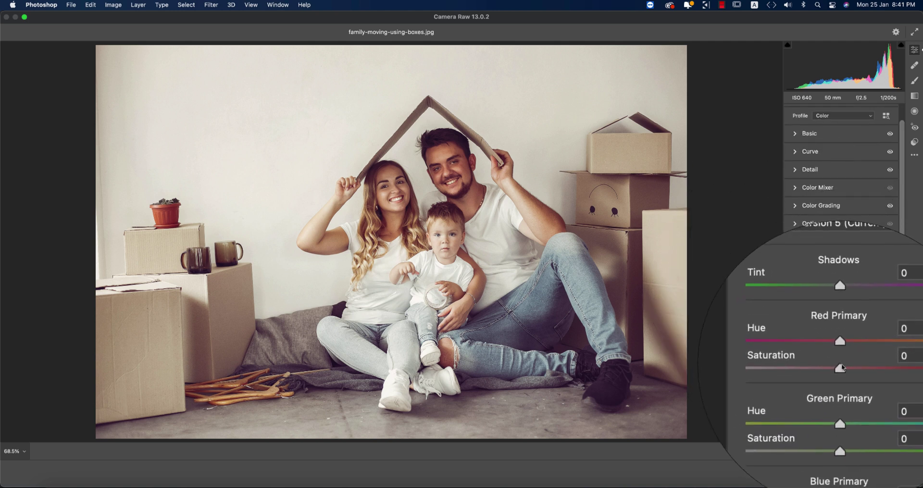
{"action": "left_click_drag", "start_coordinate": [840, 355], "coordinate": [822, 368]}
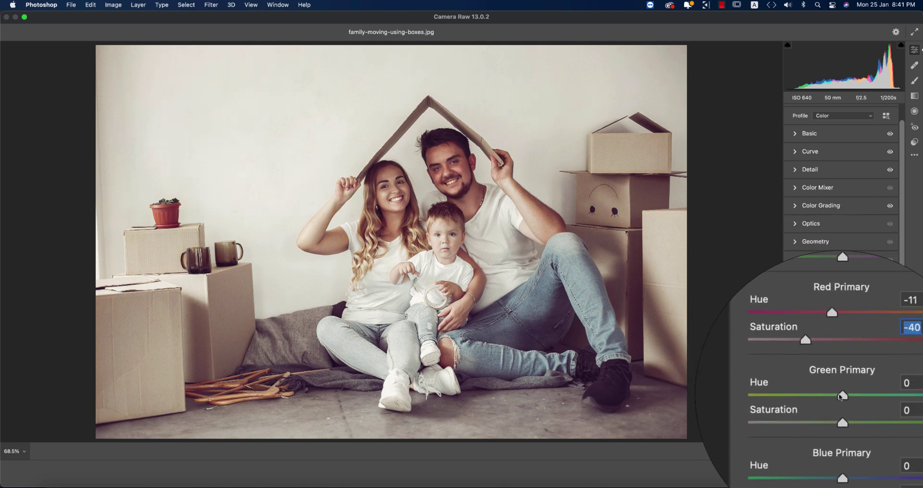
{"action": "left_click_drag", "start_coordinate": [845, 396], "coordinate": [859, 396]}
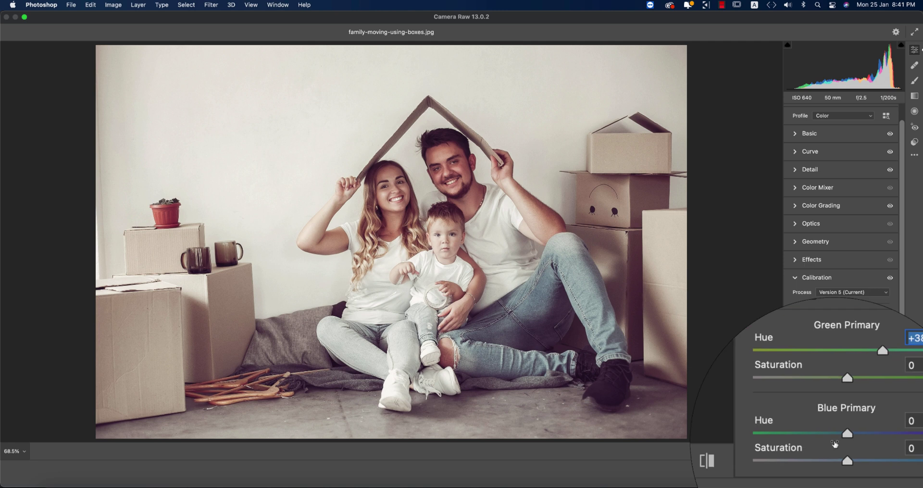
{"action": "mouse_move", "coordinate": [853, 438]}
{"action": "left_mouse_down"}
{"action": "mouse_move", "coordinate": [829, 439]}
{"action": "mouse_move", "coordinate": [842, 439]}
{"action": "left_mouse_up"}
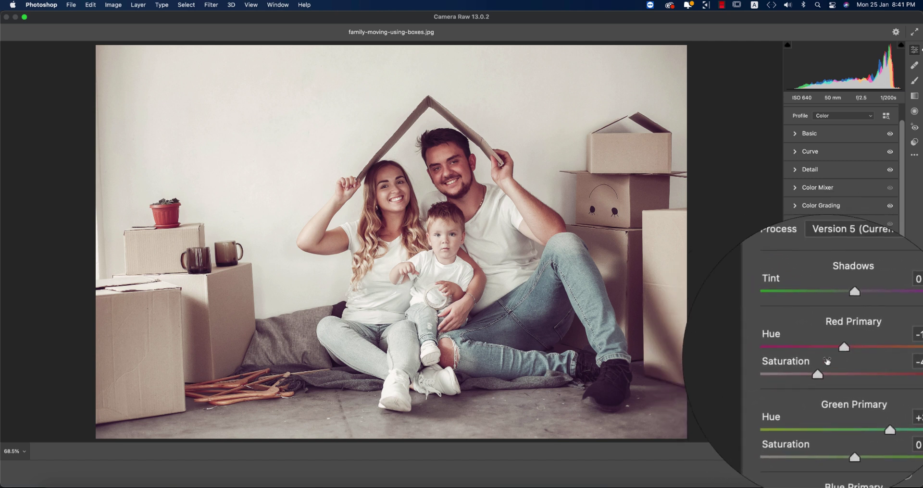
{"action": "left_click", "coordinate": [795, 282]}
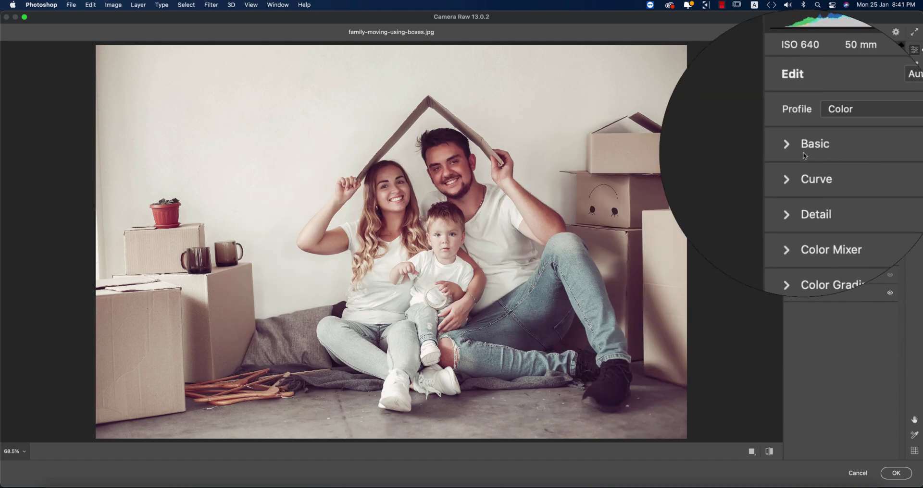
Refine the Basic adjustments by setting Highlights to -65, Whites to +12 and Vibrance to about -13
{"action": "left_click", "coordinate": [803, 153]}
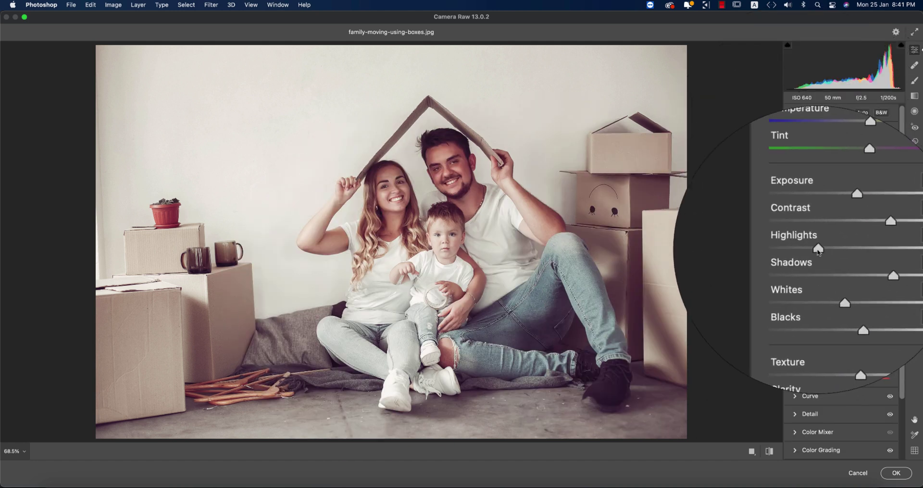
{"action": "left_click_drag", "start_coordinate": [818, 250], "coordinate": [811, 250]}
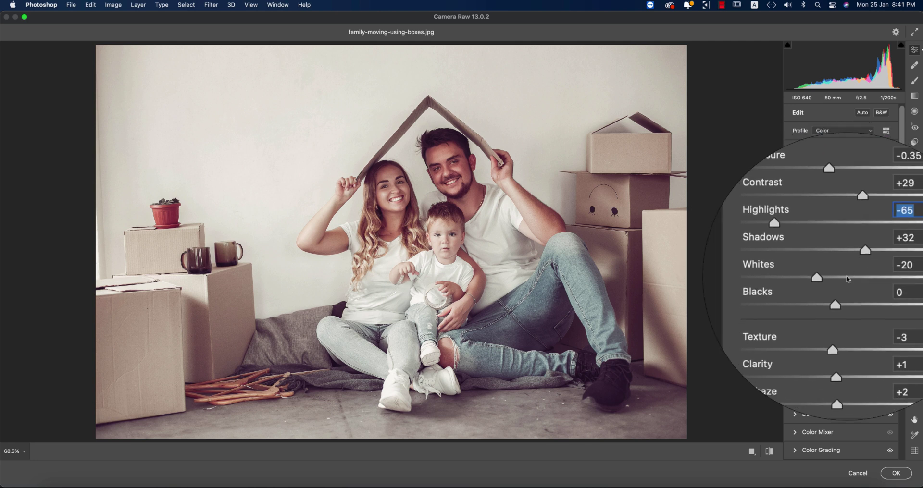
{"action": "left_click", "coordinate": [848, 279]}
{"action": "left_click_drag", "start_coordinate": [851, 277], "coordinate": [846, 278]}
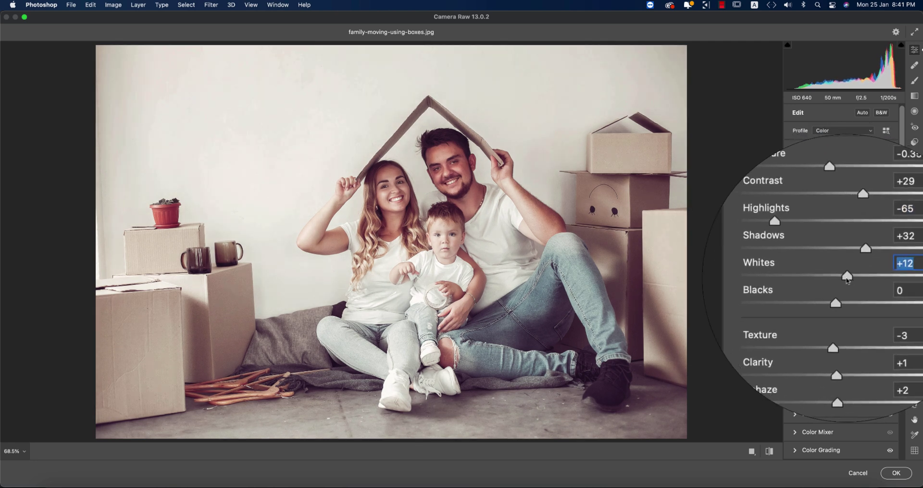
{"action": "left_click", "coordinate": [832, 365]}
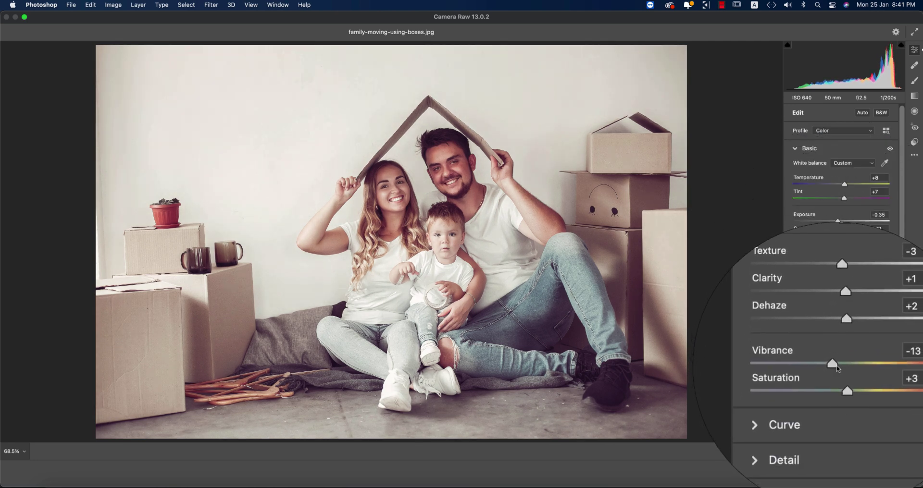
{"action": "left_click_drag", "start_coordinate": [836, 368], "coordinate": [838, 368]}
{"action": "left_click", "coordinate": [844, 380]}
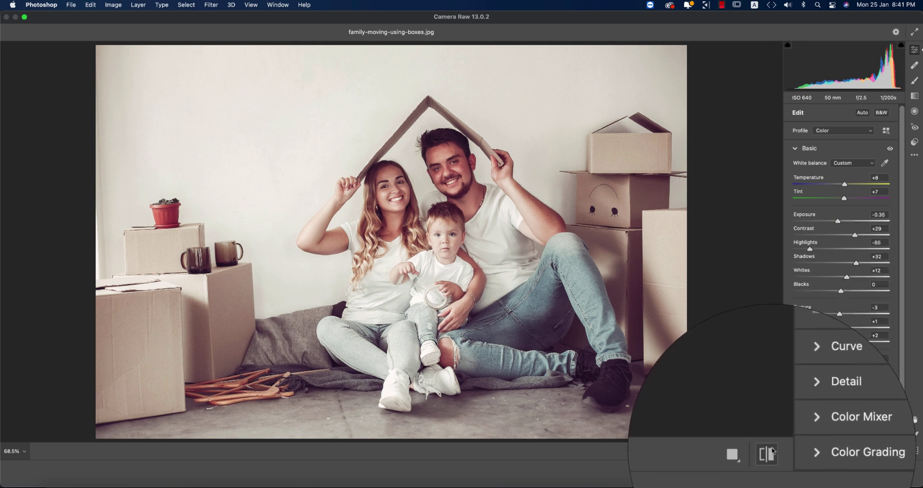
{"action": "left_click", "coordinate": [809, 148]}
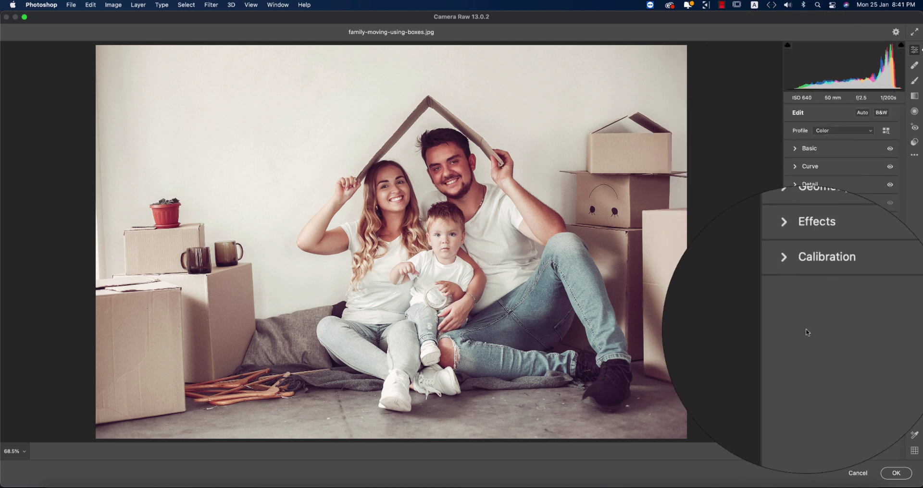
Darken the photo's edges with a Vignetting effect of -16
{"action": "left_click", "coordinate": [810, 274]}
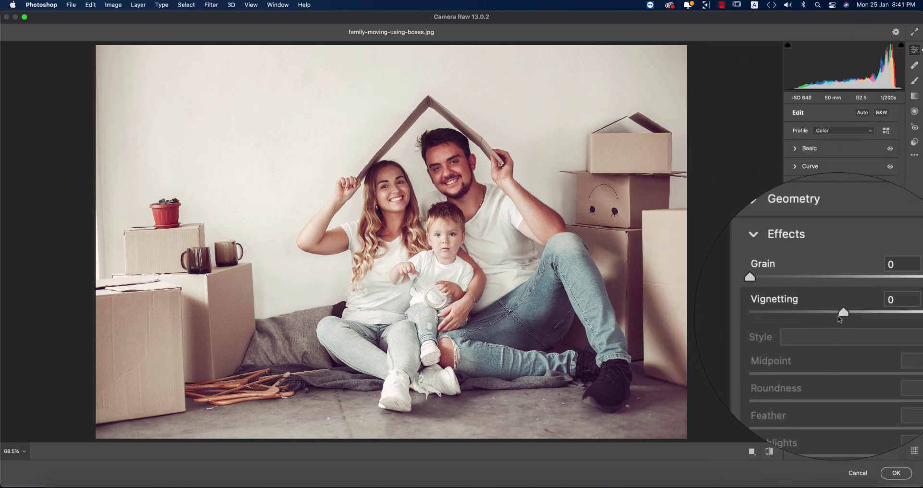
{"action": "left_click_drag", "start_coordinate": [839, 317], "coordinate": [832, 317]}
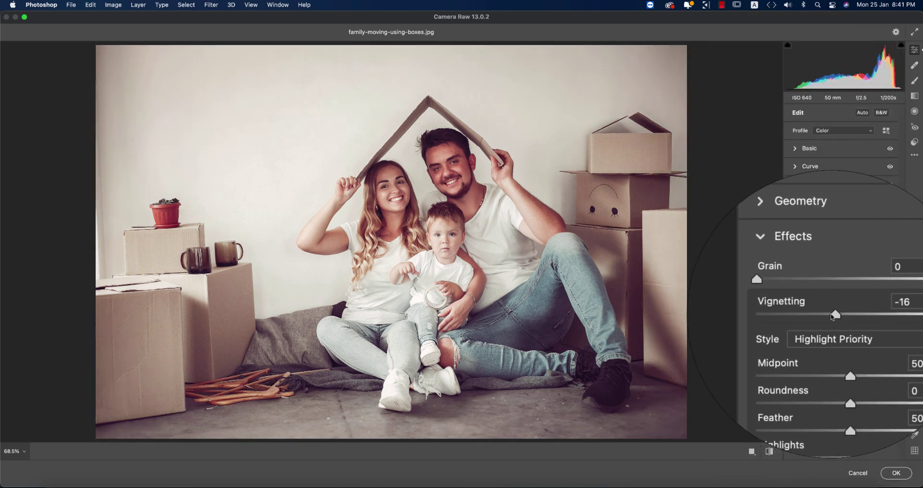
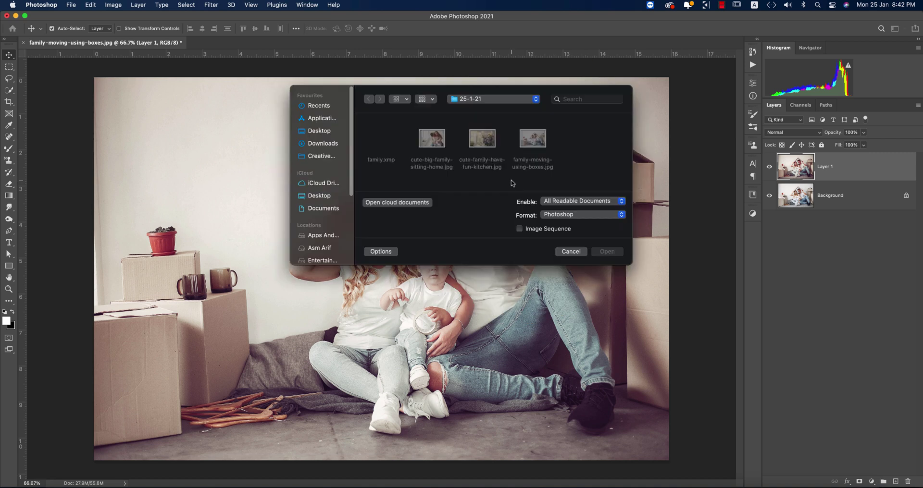
Open cute-big-family-sitting-home.jpg, duplicate its background layer, and start the Camera Raw Filter on the copy
{"action": "key", "text": "Escape"}
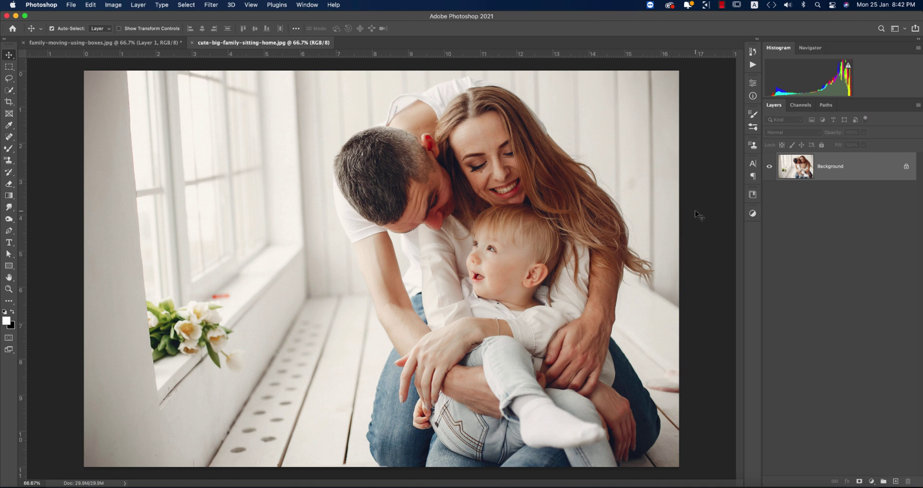
{"action": "key", "text": "super+j"}
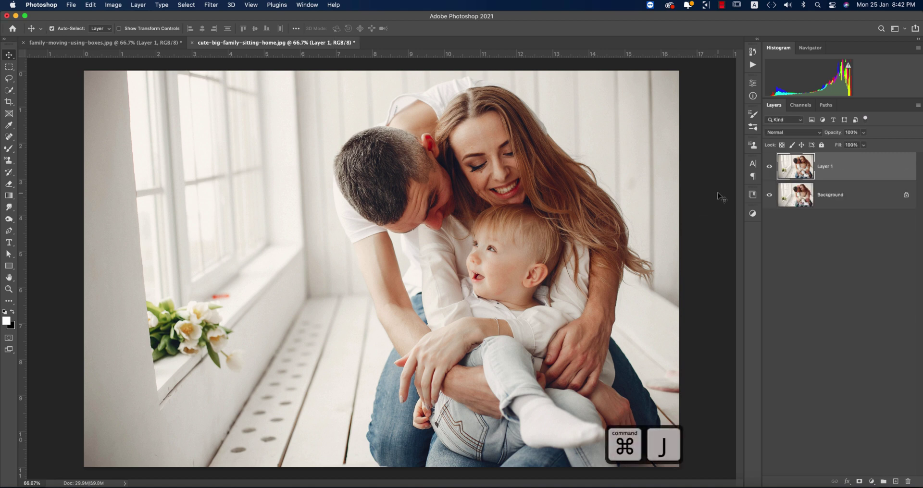
{"action": "left_click", "coordinate": [212, 5]}
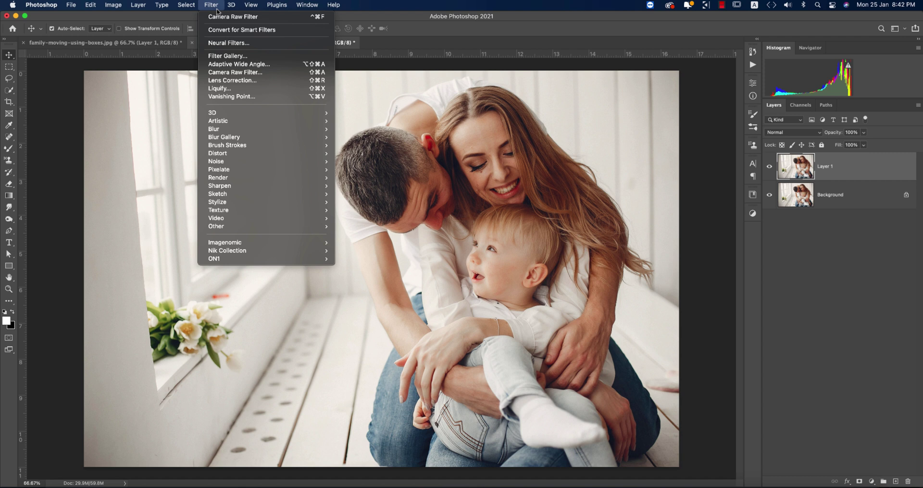
{"action": "left_click", "coordinate": [235, 73]}
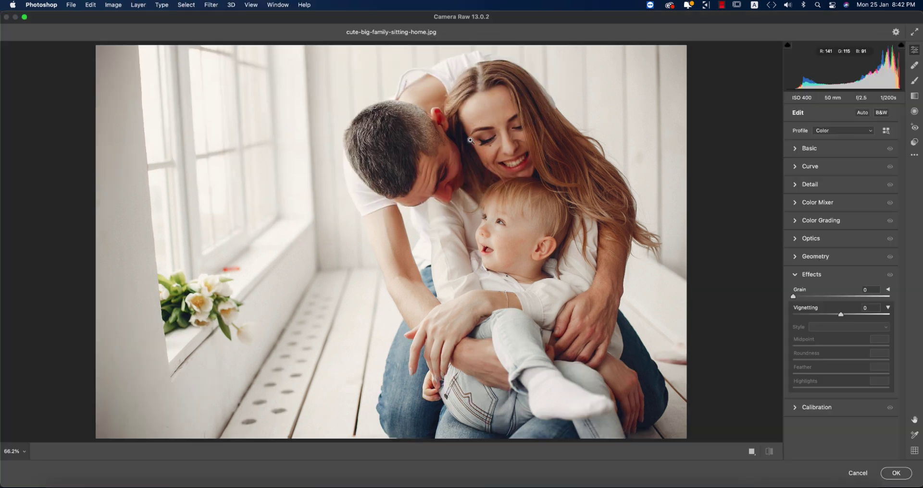
Load the saved family.xmp settings from the 25-1-21 folder onto the duplicate layer of cute-big-family-sitting-home.jpg
{"action": "left_click", "coordinate": [914, 155]}
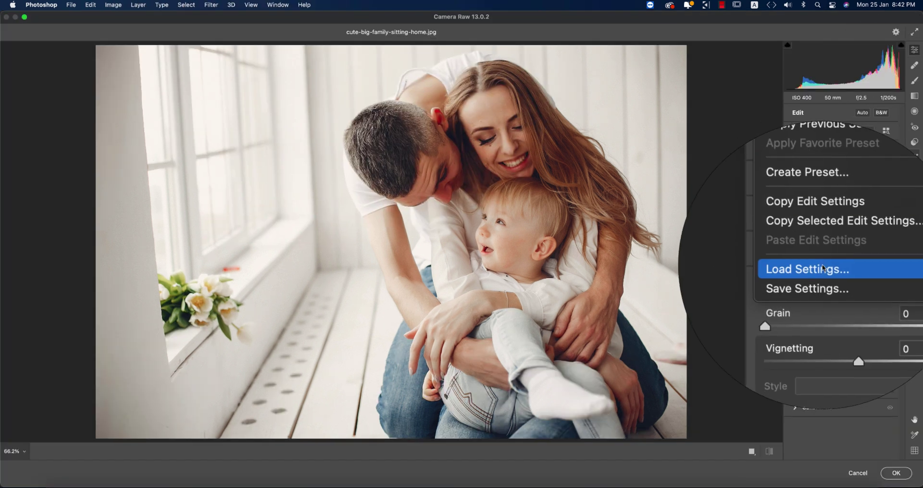
{"action": "left_click", "coordinate": [823, 268]}
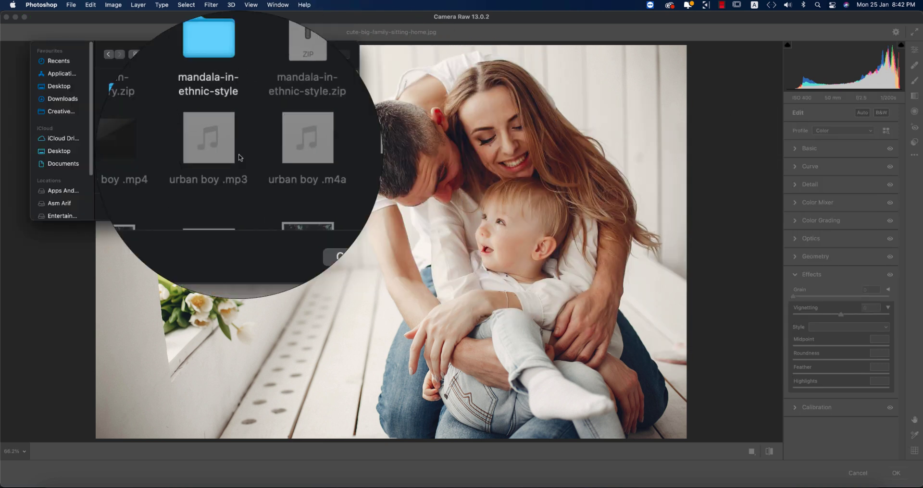
{"action": "left_click", "coordinate": [43, 192]}
{"action": "left_click", "coordinate": [124, 93]}
{"action": "double_click", "coordinate": [124, 93]}
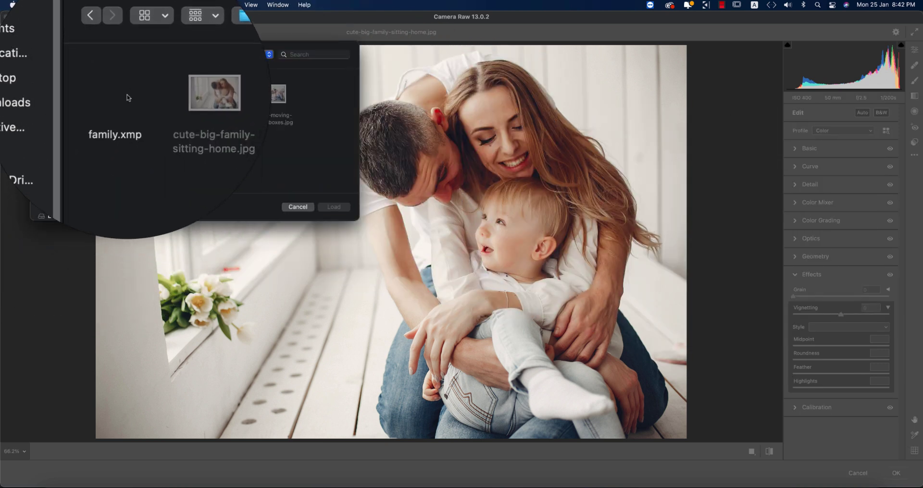
{"action": "left_click", "coordinate": [117, 118]}
{"action": "left_click", "coordinate": [334, 207]}
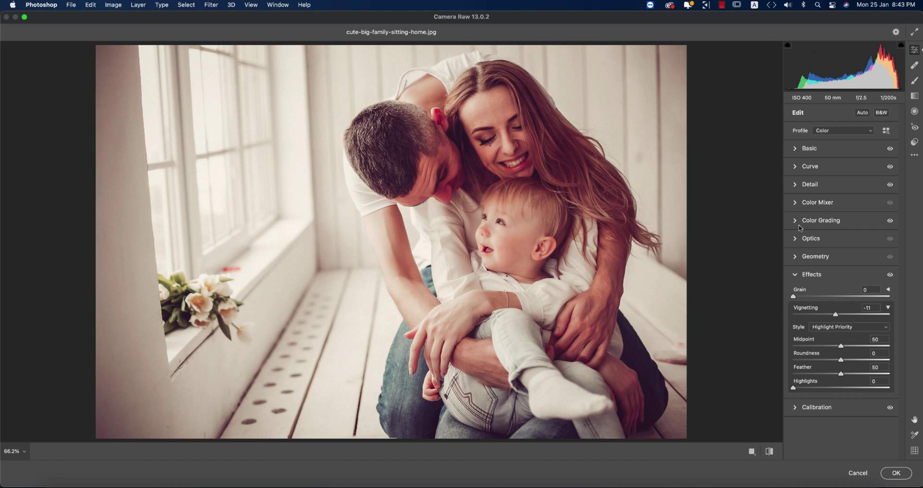
Fine-tune the Basic adjustments with Temperature 0, Exposure -0.15, Contrast +36 and Vibrance -16
{"action": "left_click", "coordinate": [795, 275]}
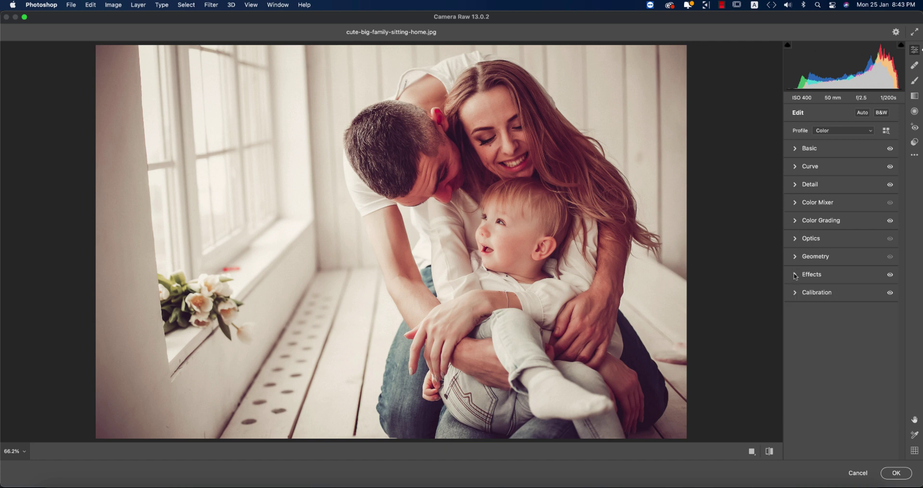
{"action": "left_click", "coordinate": [795, 150]}
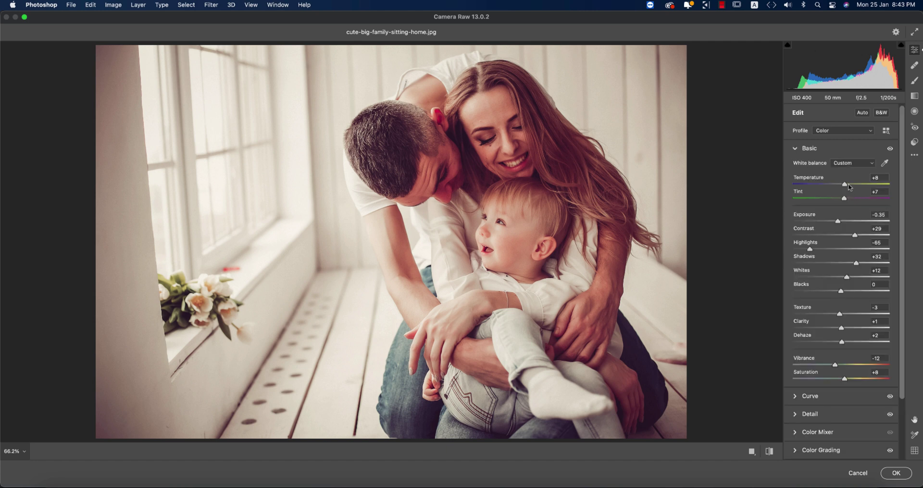
{"action": "left_click_drag", "start_coordinate": [844, 187], "coordinate": [842, 187]}
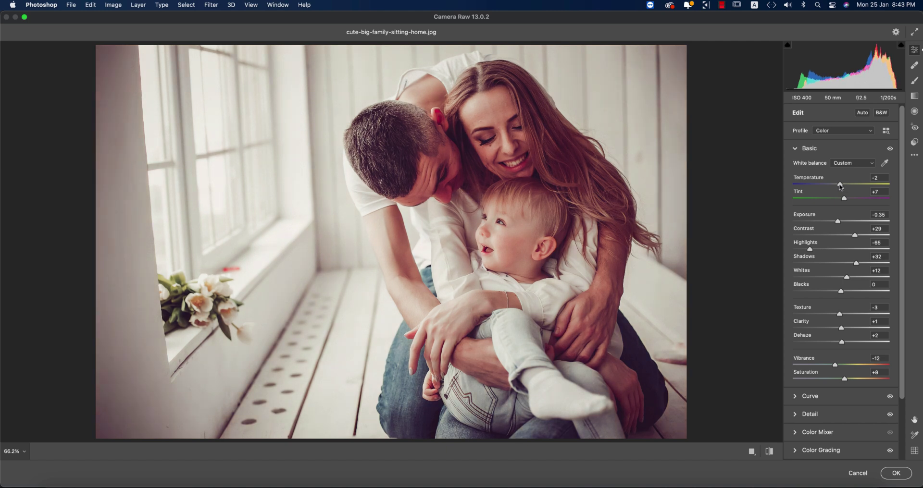
{"action": "scroll", "coordinate": [842, 227], "scroll_direction": "up", "scroll_amount": 6}
{"action": "scroll", "coordinate": [842, 227], "scroll_direction": "up", "scroll_amount": 1}
{"action": "scroll", "coordinate": [839, 222], "scroll_direction": "up", "scroll_amount": 4}
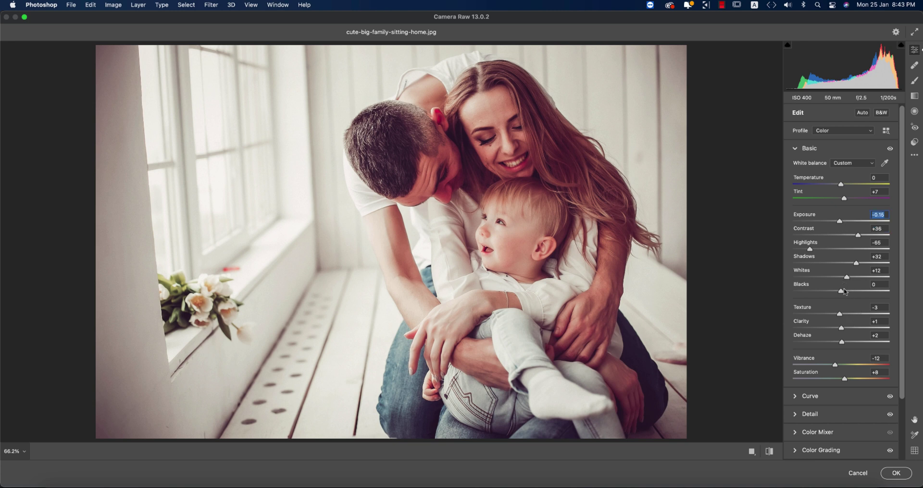
{"action": "scroll", "coordinate": [837, 368], "scroll_direction": "down", "scroll_amount": 4}
{"action": "left_click", "coordinate": [834, 366]}
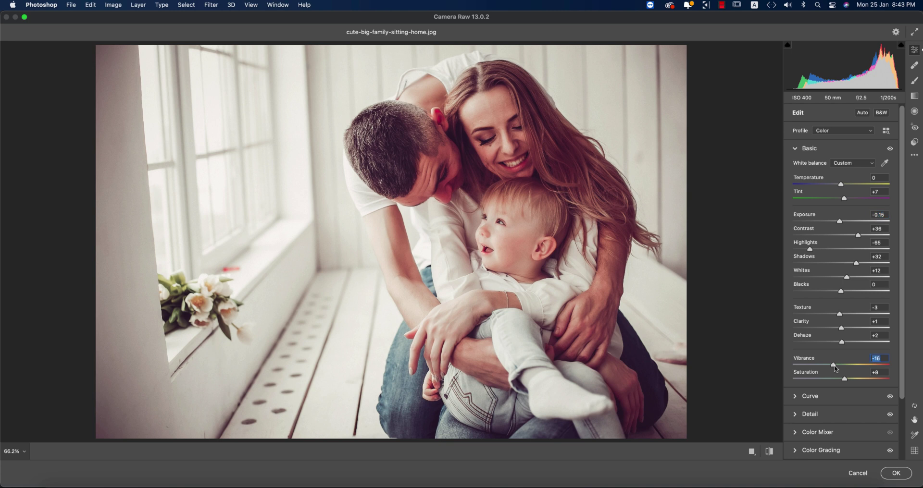
Compare the grade with the default settings, apply the Camera Raw Filter, and check Layer 1 against the original background
{"action": "left_click", "coordinate": [769, 452]}
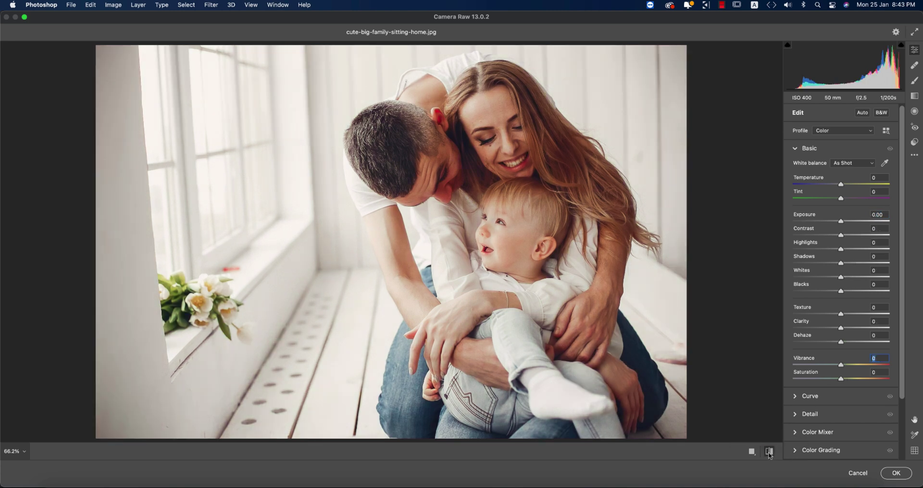
{"action": "left_click", "coordinate": [769, 451]}
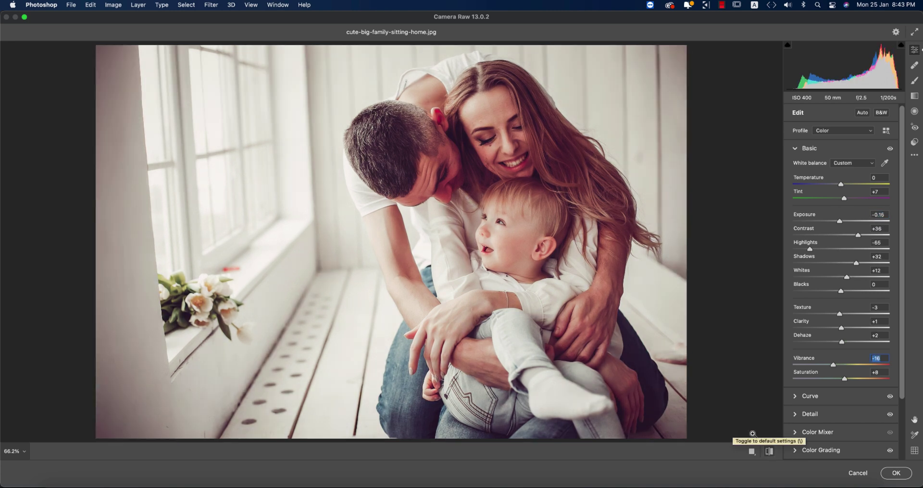
{"action": "left_click", "coordinate": [887, 472]}
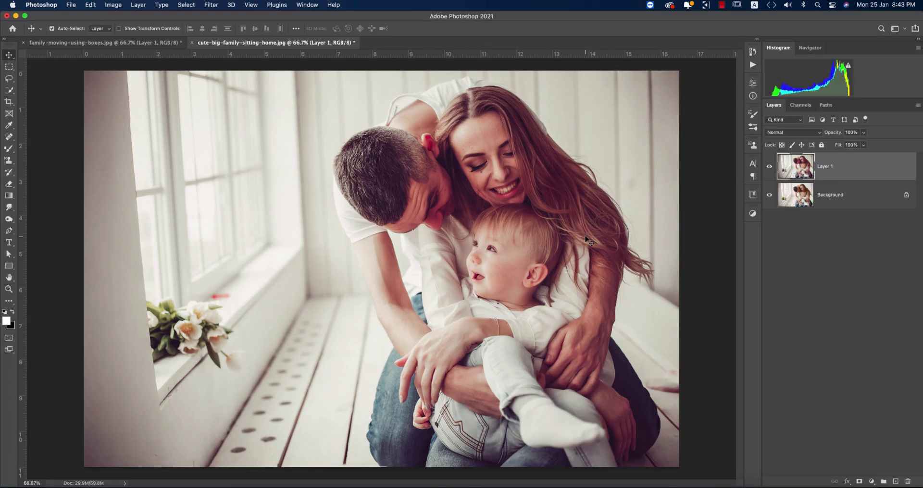
{"action": "left_click", "coordinate": [769, 167]}
{"action": "left_click", "coordinate": [769, 167]}
Open cute-family-have-fun-kitchen.jpg and duplicate its background layer
{"action": "left_click", "coordinate": [70, 6]}
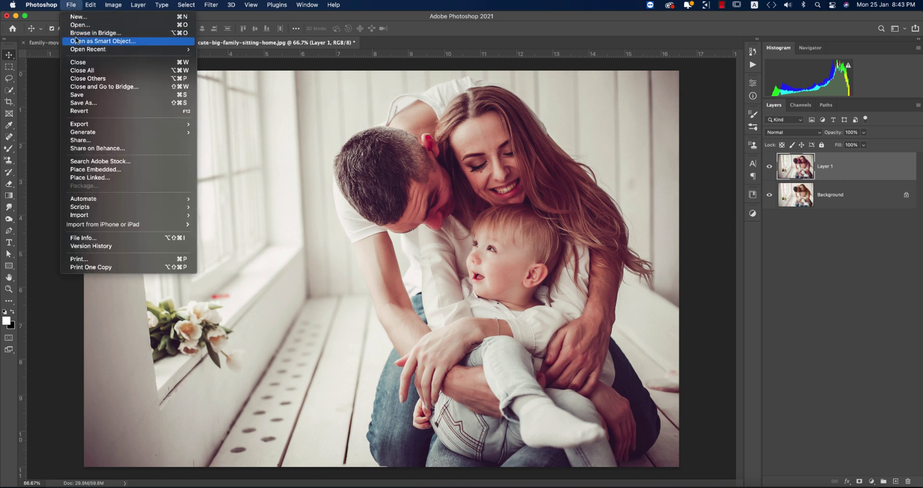
{"action": "left_click", "coordinate": [80, 27]}
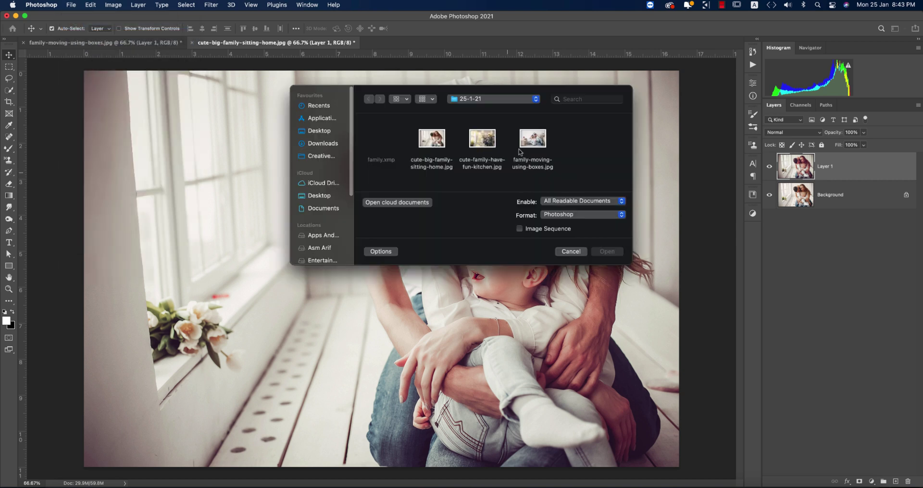
{"action": "left_click", "coordinate": [487, 142]}
{"action": "left_click", "coordinate": [604, 254]}
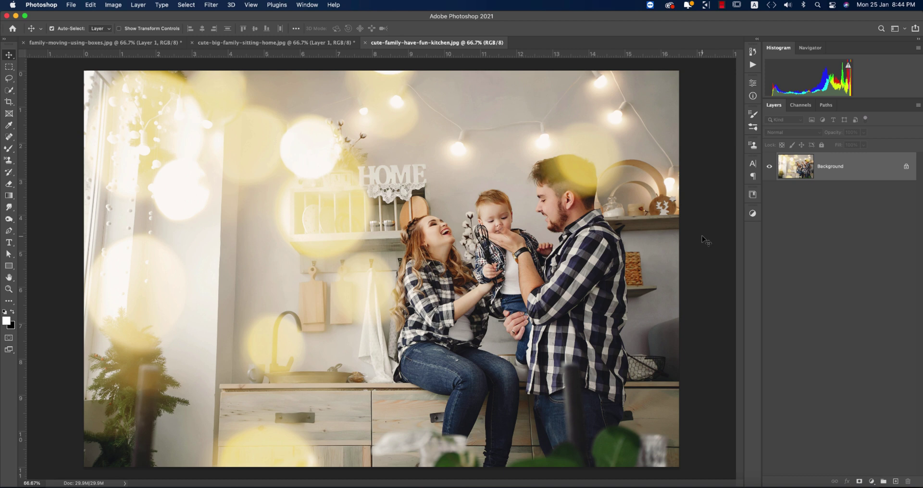
{"action": "key", "text": "super+j"}
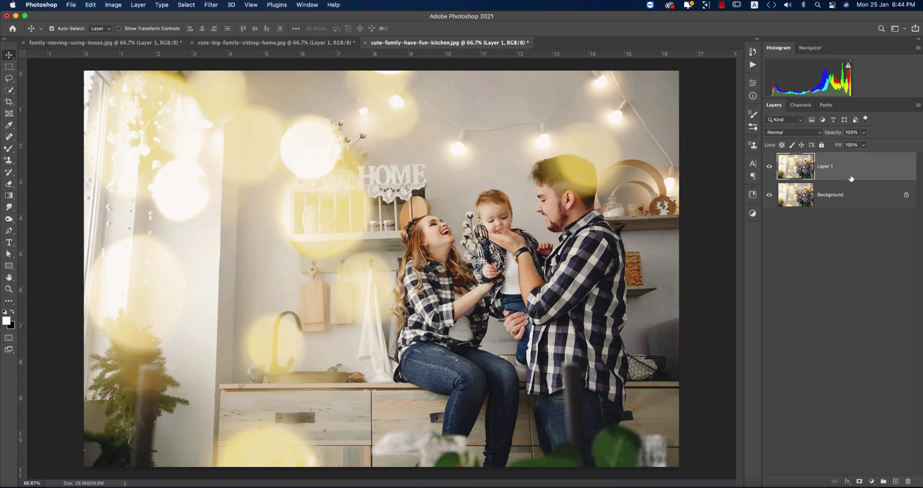
Start the Camera Raw Filter on the kitchen photo's duplicate layer and load the family.xmp settings
{"action": "left_click", "coordinate": [215, 6]}
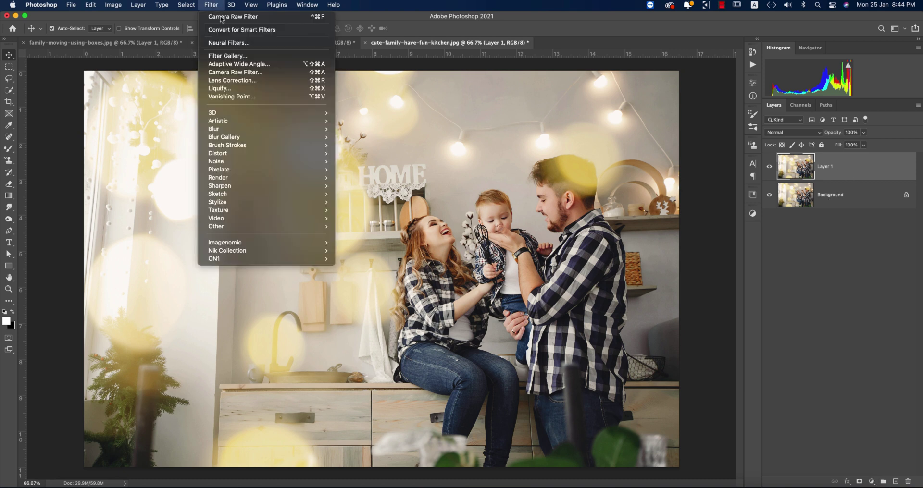
{"action": "left_click", "coordinate": [264, 73]}
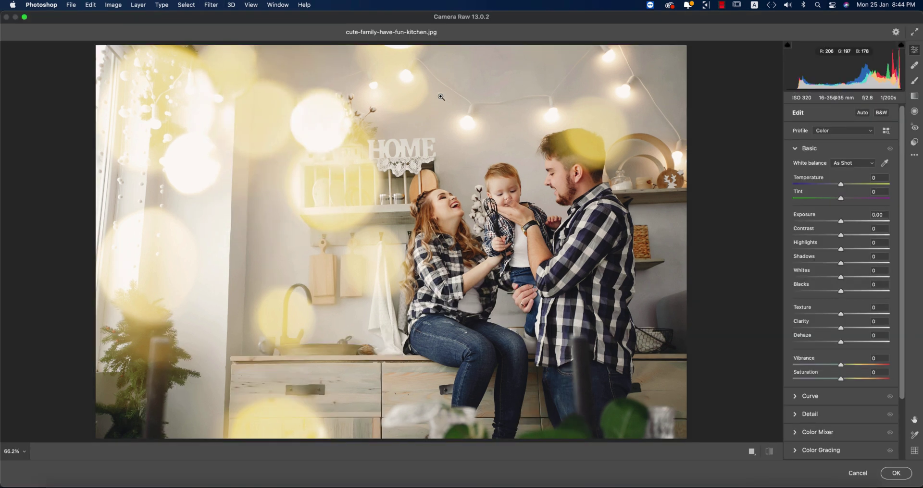
{"action": "left_click", "coordinate": [914, 156]}
{"action": "left_click", "coordinate": [823, 269]}
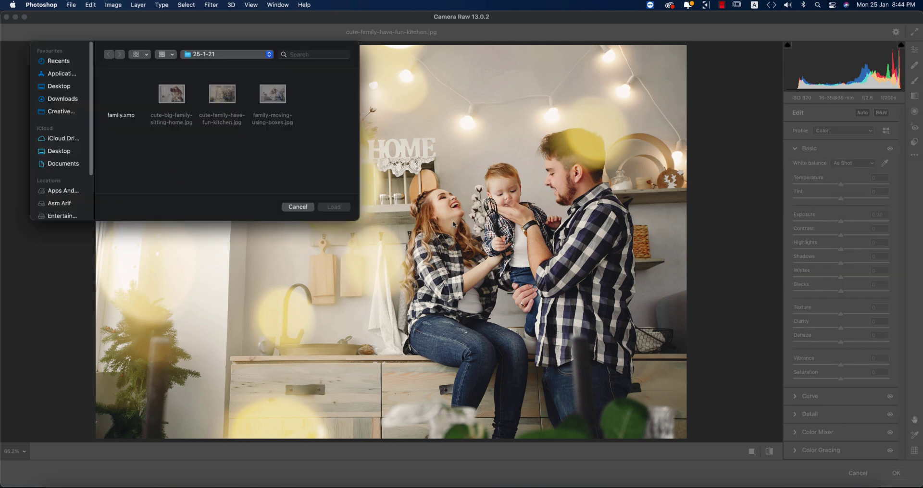
{"action": "left_click", "coordinate": [123, 116]}
{"action": "double_click", "coordinate": [123, 116]}
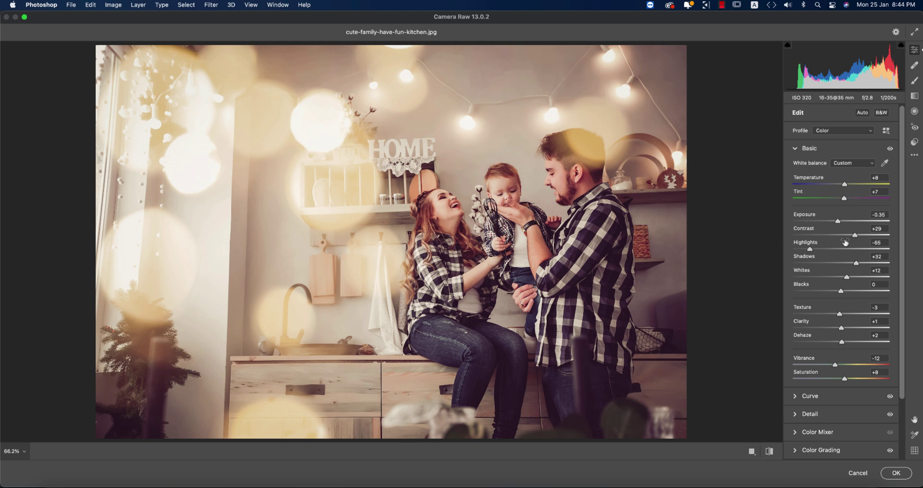
Set Exposure to -0.20 and Texture to -2, lower the Temperature slightly, and apply the filter to the kitchen photo
{"action": "left_click_drag", "start_coordinate": [838, 221], "coordinate": [841, 222]}
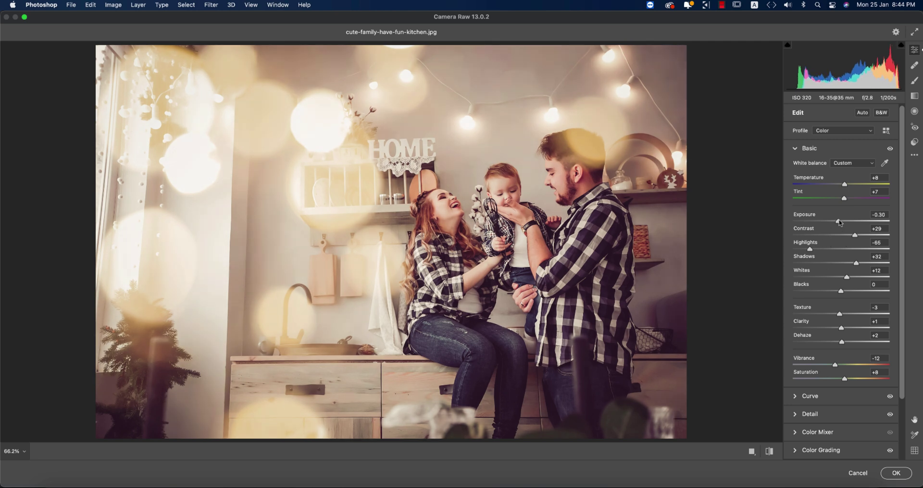
{"action": "left_click", "coordinate": [840, 314]}
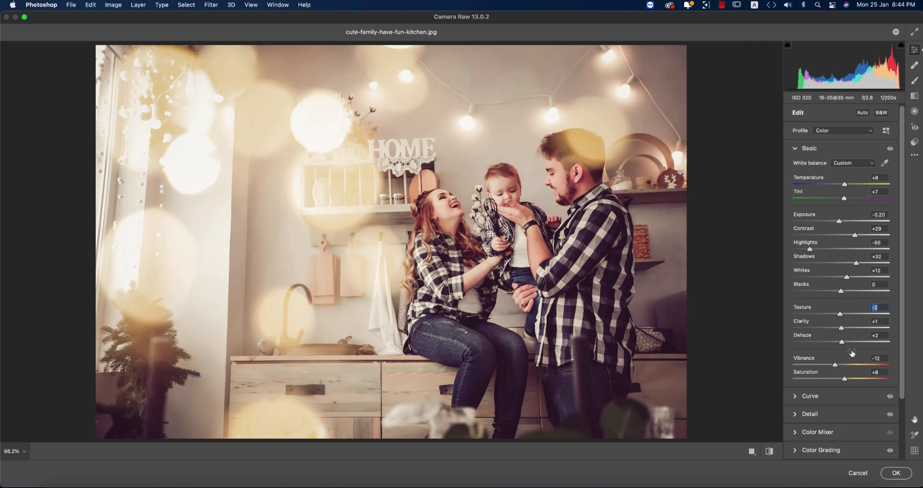
{"action": "left_click_drag", "start_coordinate": [845, 185], "coordinate": [844, 187]}
{"action": "left_click", "coordinate": [904, 474]}
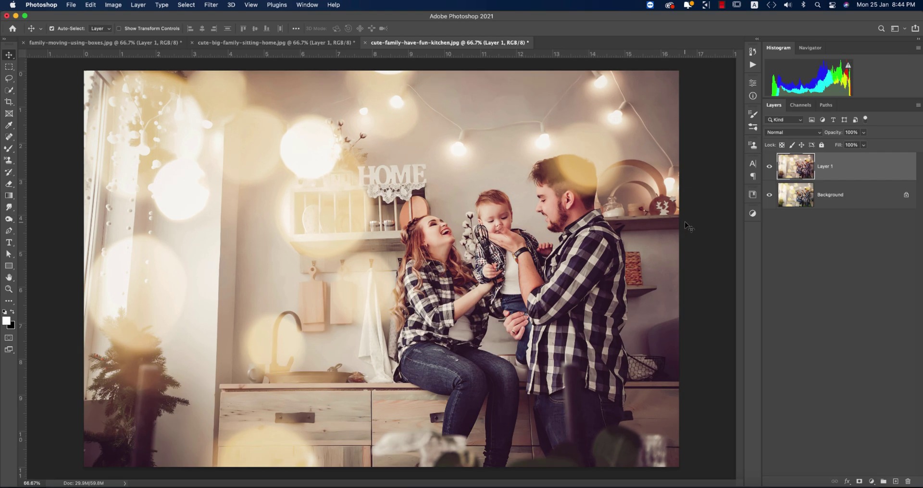